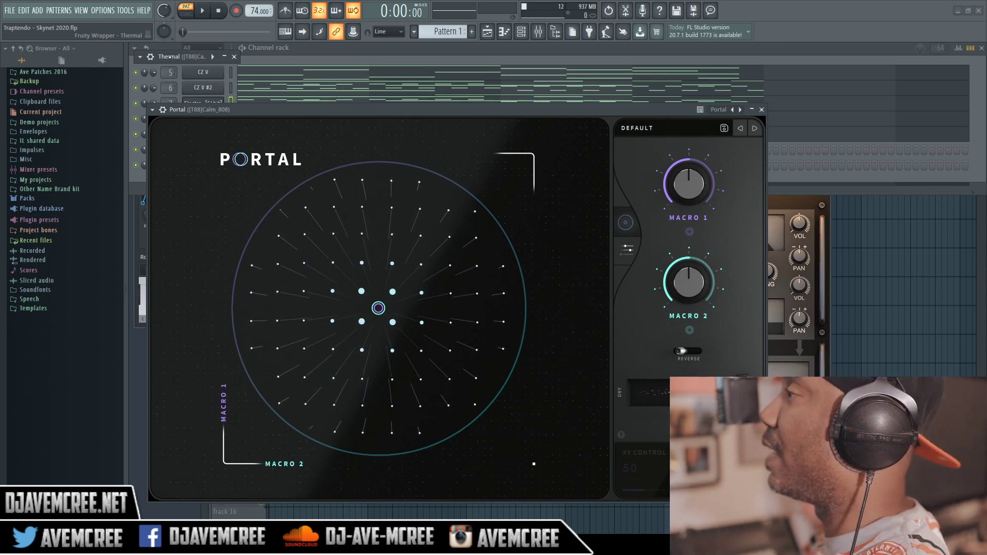
Bring the Thermal effect window on the 808 track to the front and show the mixer behind it.
{"action": "left_click", "coordinate": [169, 57]}
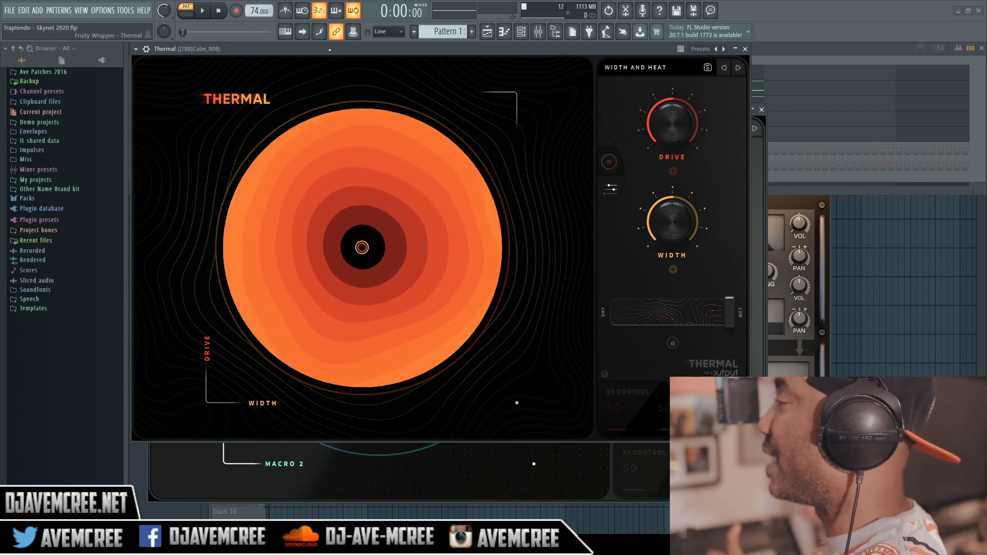
{"action": "left_click_drag", "start_coordinate": [330, 50], "coordinate": [336, 53]}
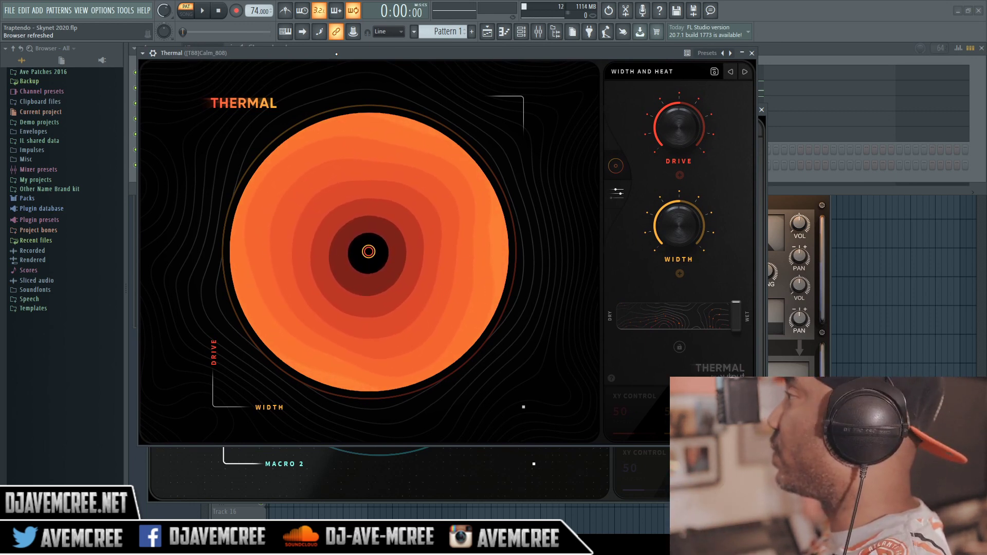
{"action": "left_click", "coordinate": [546, 34]}
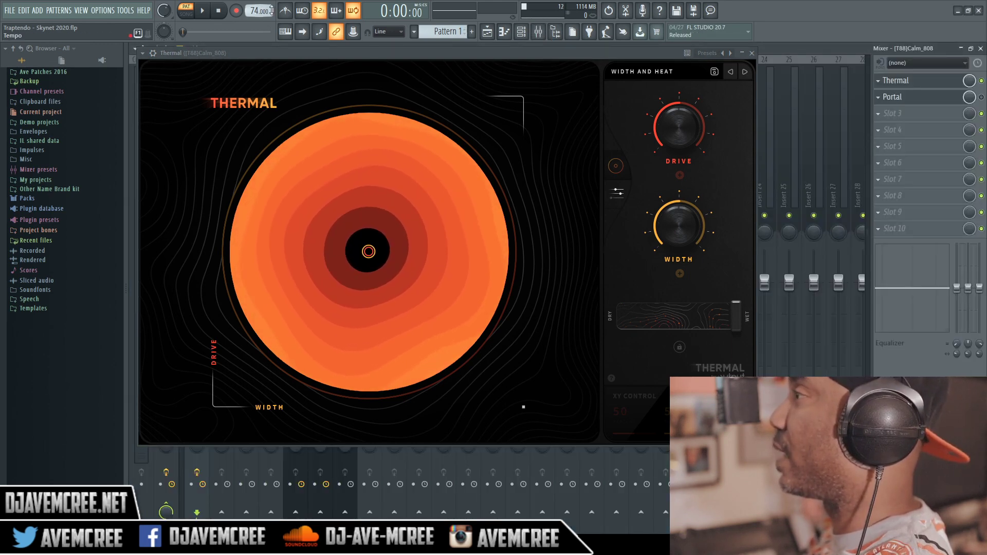
Select Pattern 1 and play it back, with the Thermal window moved clear of the 808's mixer track.
{"action": "key", "text": "space"}
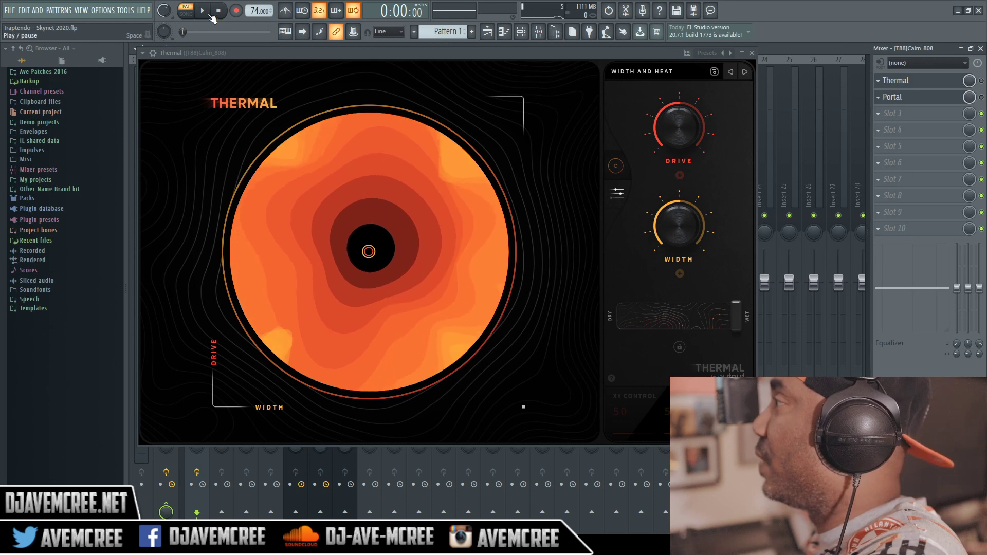
{"action": "left_click_drag", "start_coordinate": [288, 52], "coordinate": [311, 60]}
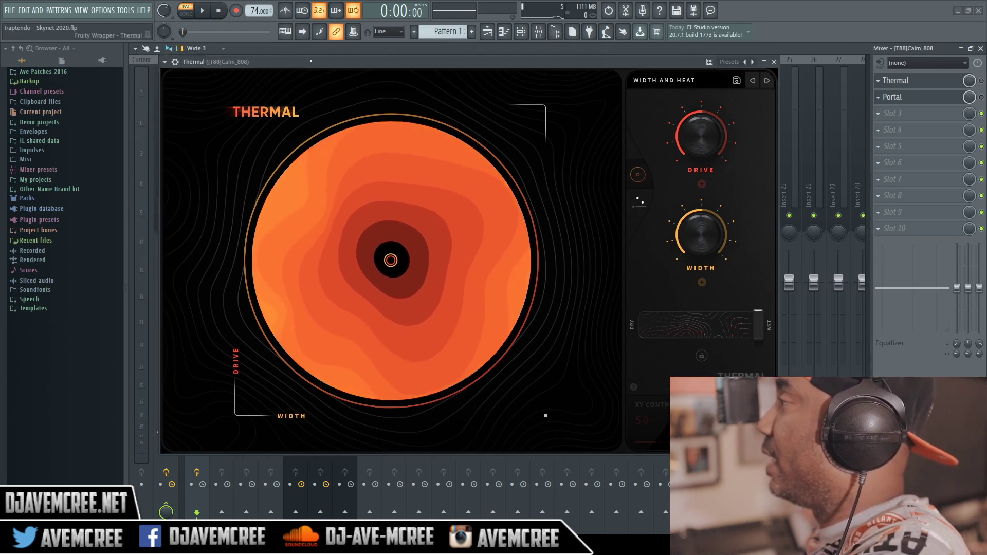
{"action": "left_click_drag", "start_coordinate": [397, 63], "coordinate": [501, 80]}
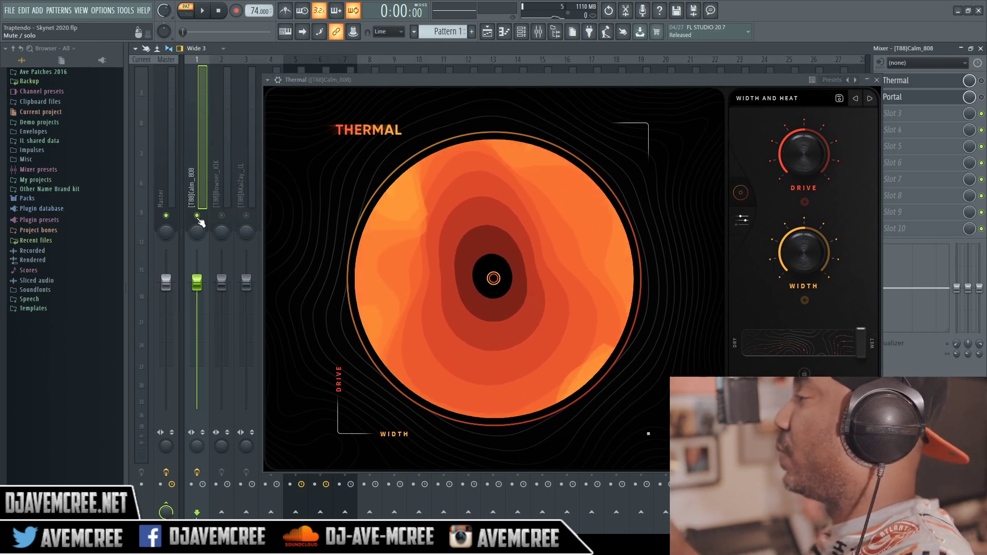
{"action": "left_click_drag", "start_coordinate": [419, 80], "coordinate": [373, 69]}
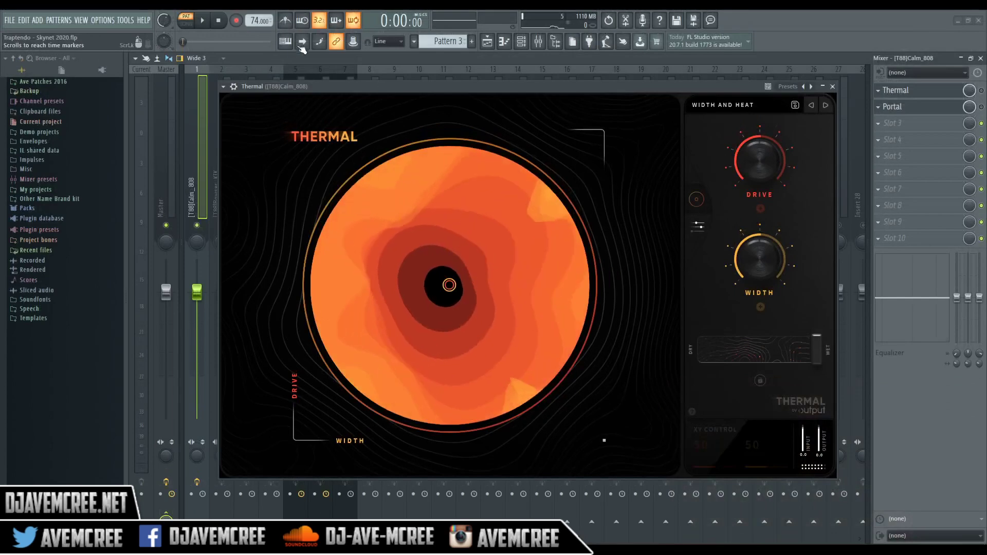
{"action": "scroll", "coordinate": [446, 39], "scroll_direction": "up", "scroll_amount": 2}
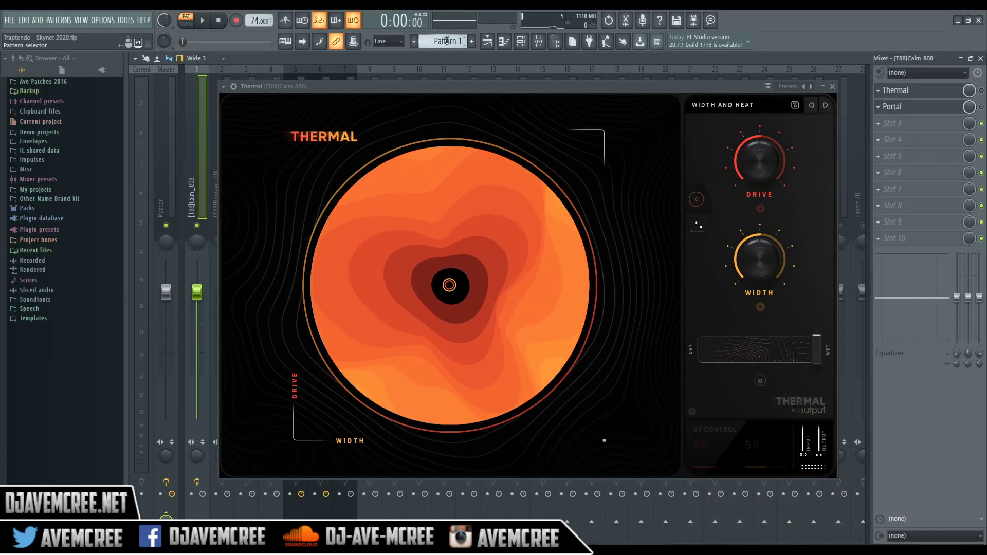
{"action": "key", "text": "space"}
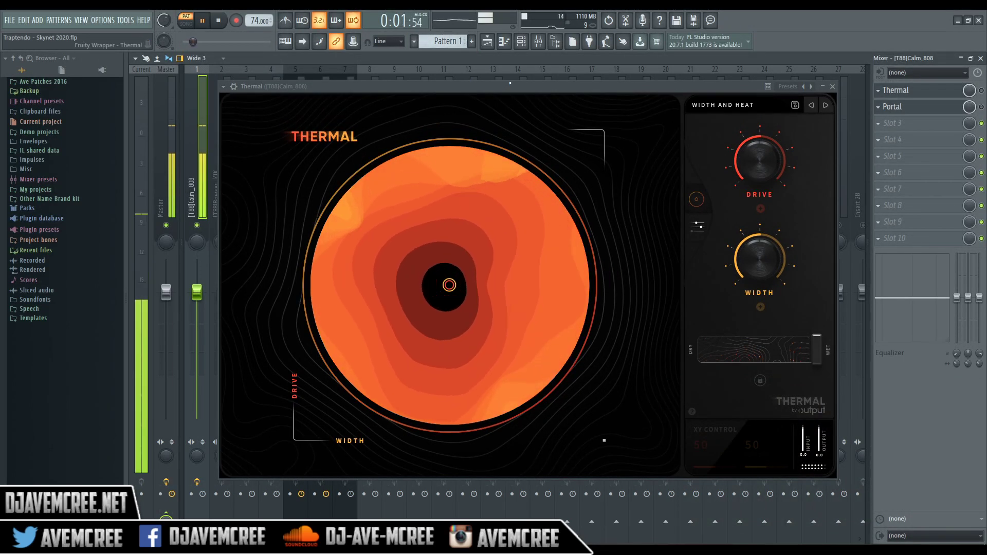
Open Thermal's preset browser and compare the Rich Aggression preset with Width and Heat.
{"action": "left_click_drag", "start_coordinate": [510, 82], "coordinate": [421, 55]}
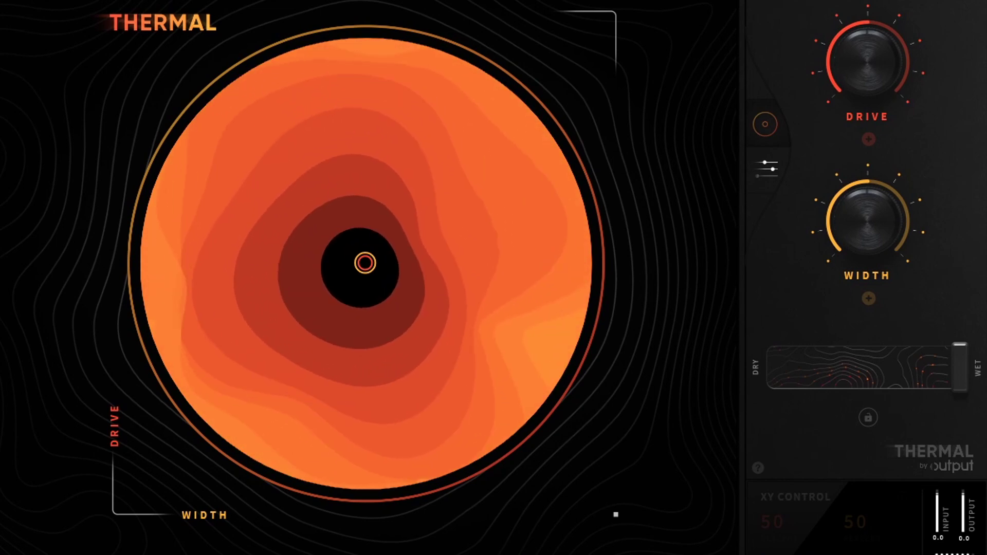
{"action": "left_click", "coordinate": [393, 1]}
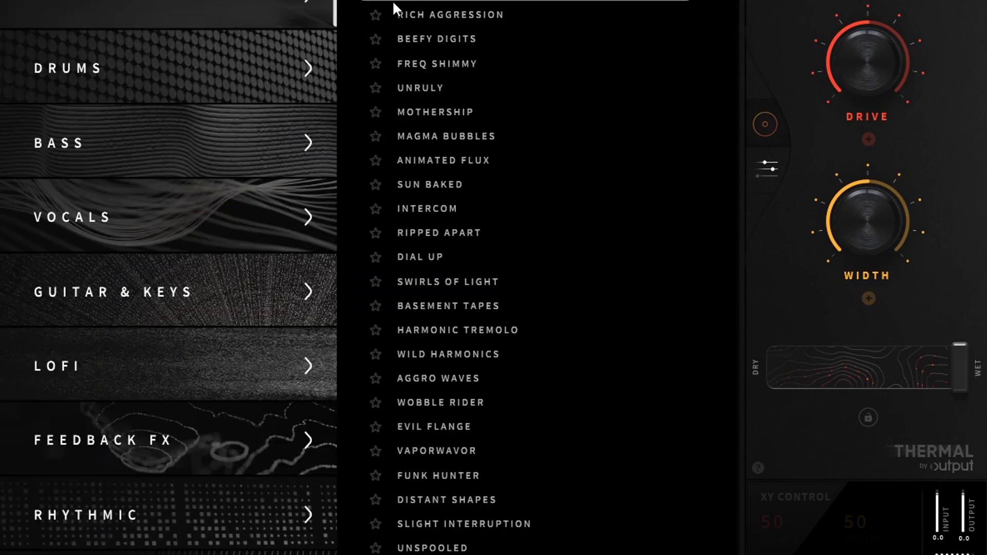
{"action": "left_click", "coordinate": [457, 13]}
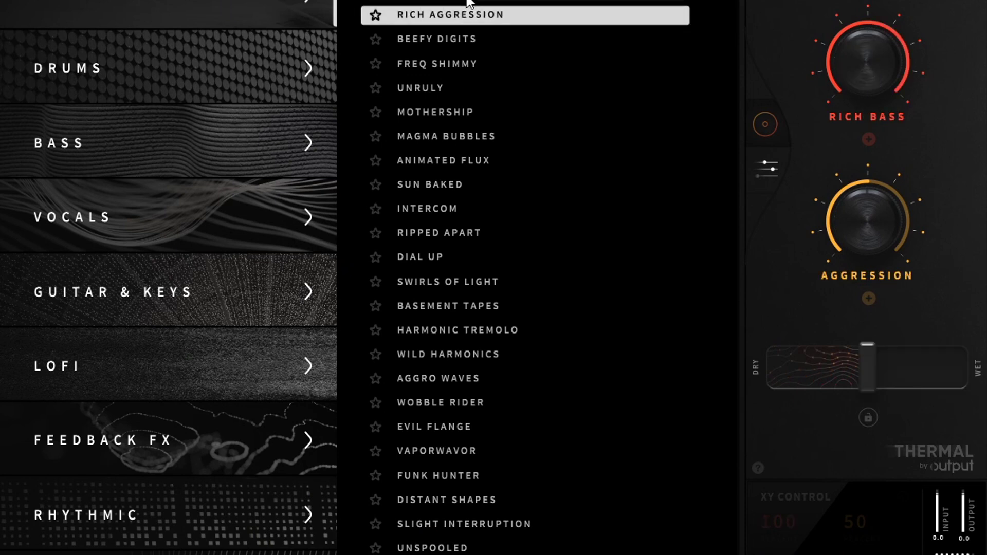
{"action": "left_click", "coordinate": [469, 3]}
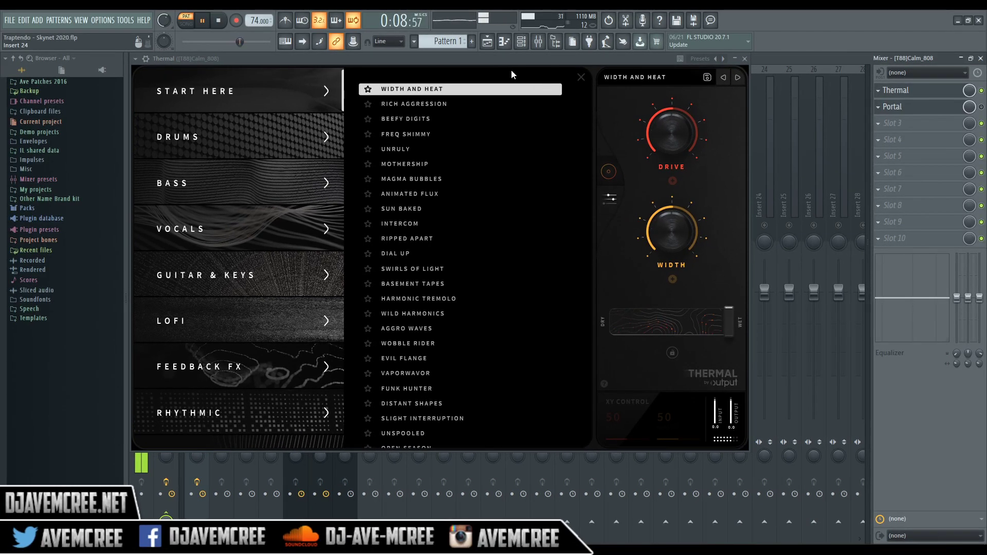
Audition the Rich Aggression and Beefy Digits presets on the 808, setting Beefy Digits' Dry/Wet to 100 percent.
{"action": "left_click_drag", "start_coordinate": [502, 62], "coordinate": [543, 78]}
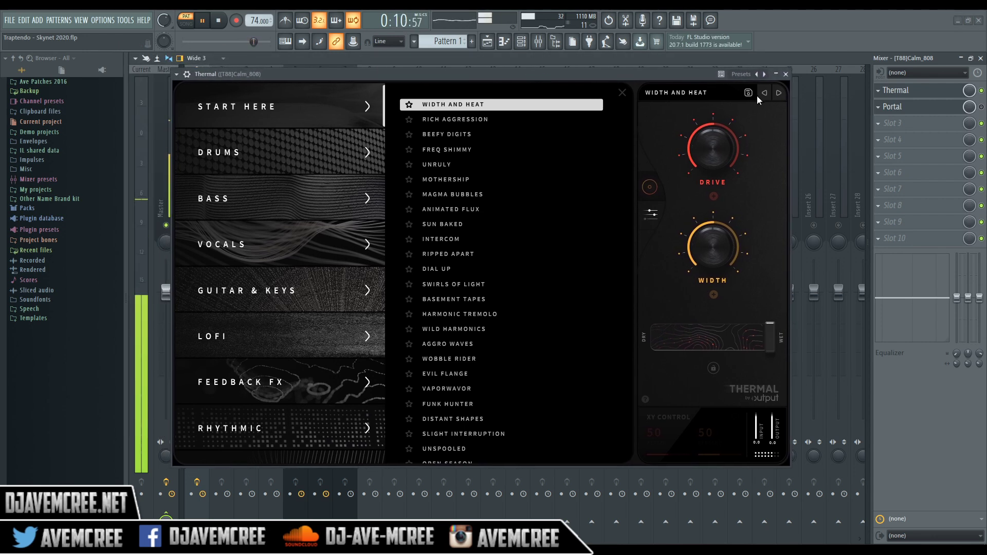
{"action": "left_click", "coordinate": [778, 93]}
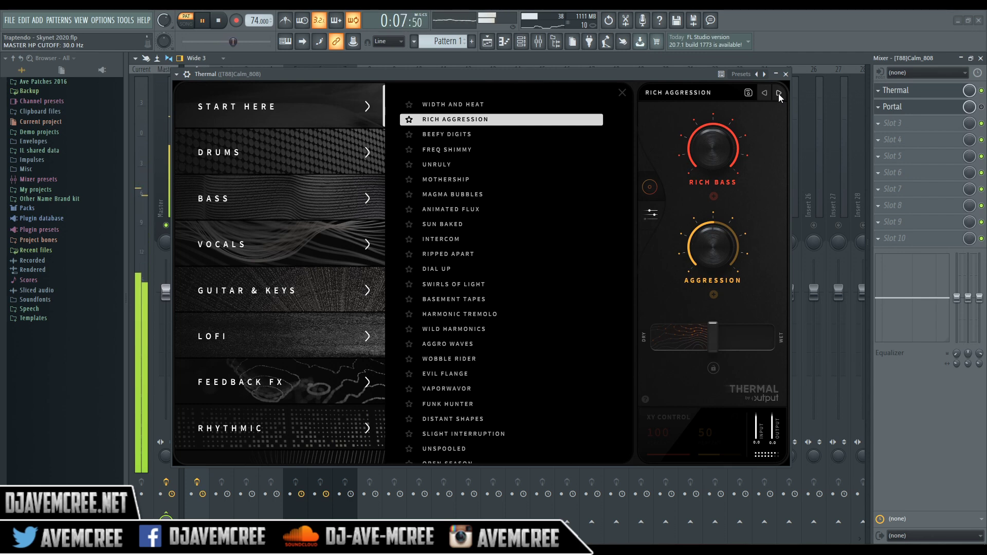
{"action": "left_click", "coordinate": [778, 93]}
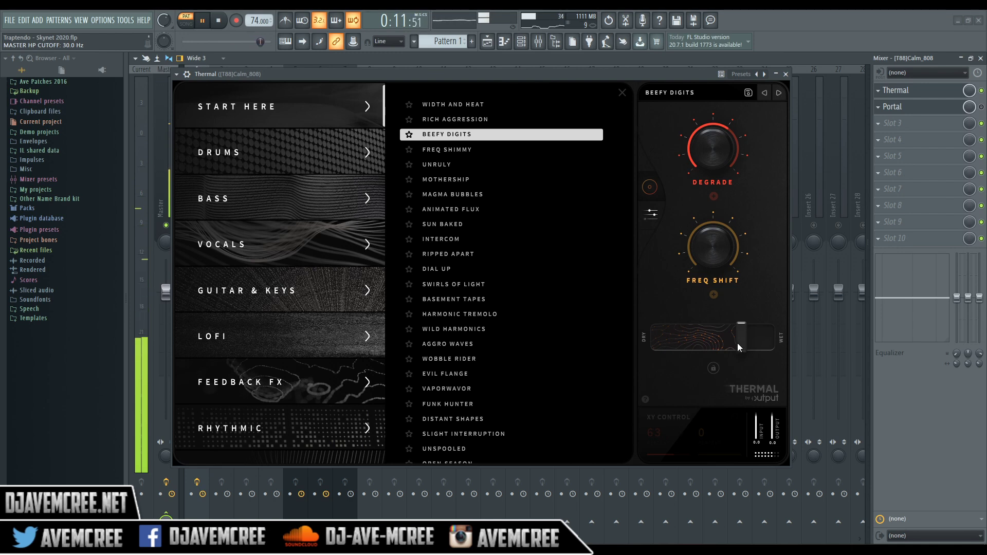
{"action": "left_click_drag", "start_coordinate": [740, 339], "coordinate": [789, 330]}
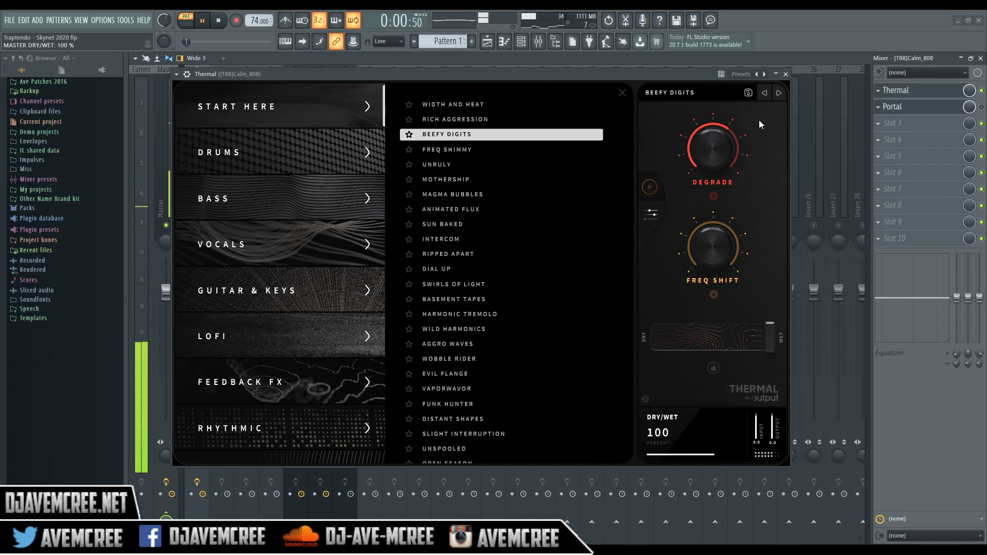
Audition the Freq Shimmy and Unruly presets, setting Unruly's Dry/Wet to 80 percent.
{"action": "left_click", "coordinate": [779, 93]}
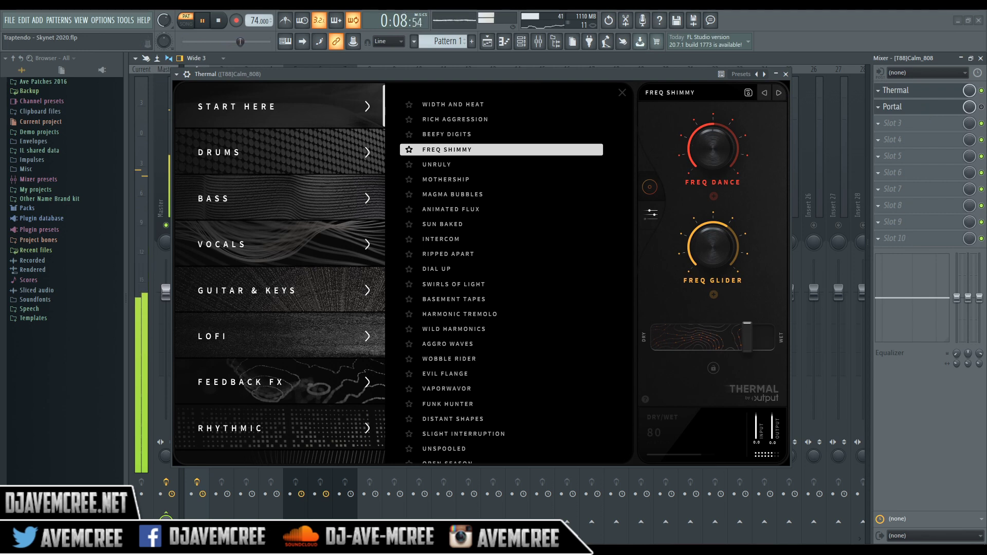
{"action": "left_click", "coordinate": [777, 93]}
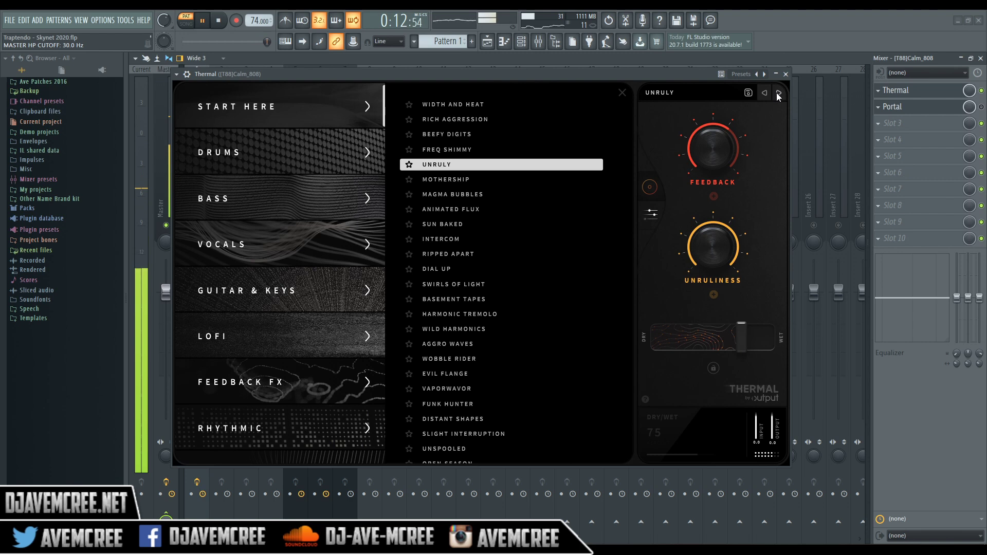
{"action": "mouse_move", "coordinate": [741, 343]}
{"action": "left_mouse_down"}
{"action": "mouse_move", "coordinate": [784, 333]}
{"action": "mouse_move", "coordinate": [746, 341]}
{"action": "left_mouse_up"}
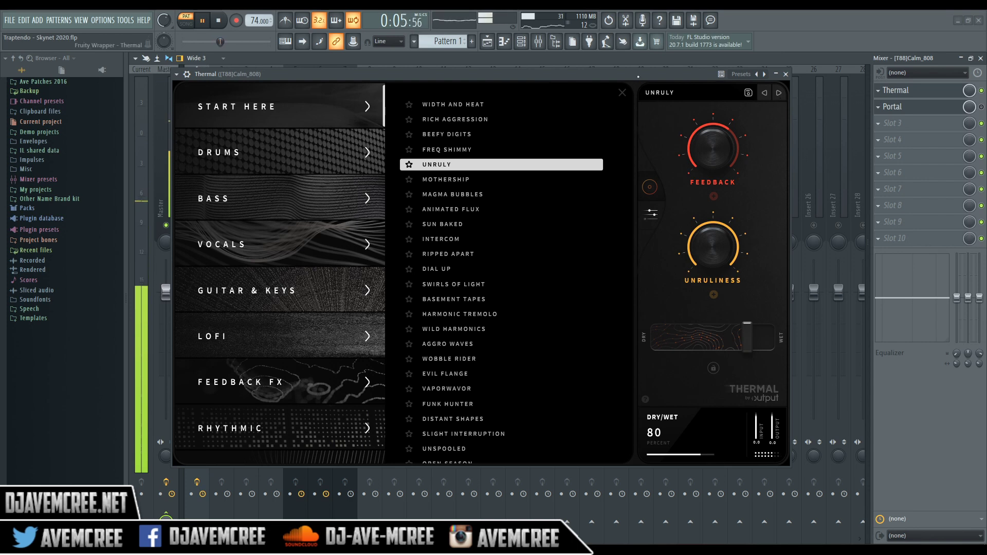
Unmute the Bowser_KIK, AKaiZay_CL, PeekABoo_HH and CZ V #2 mixer tracks, moving the Thermal window out of the way as needed.
{"action": "left_click_drag", "start_coordinate": [637, 75], "coordinate": [710, 93]}
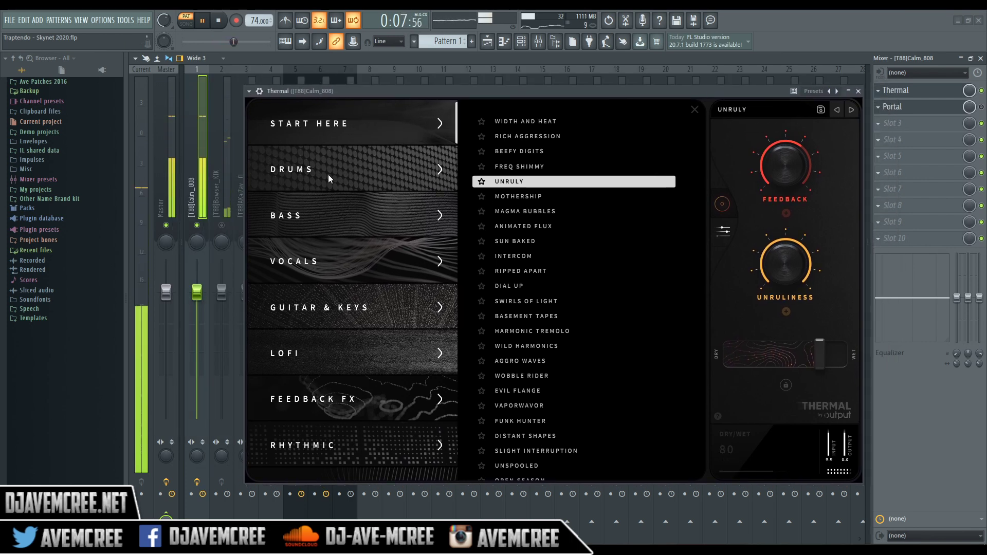
{"action": "left_click", "coordinate": [221, 225]}
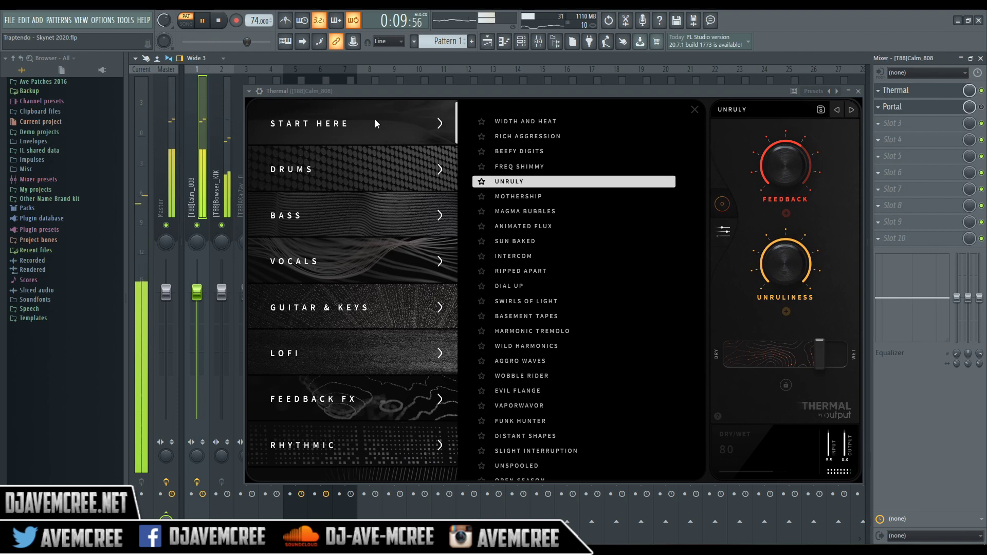
{"action": "left_click_drag", "start_coordinate": [375, 91], "coordinate": [458, 124]}
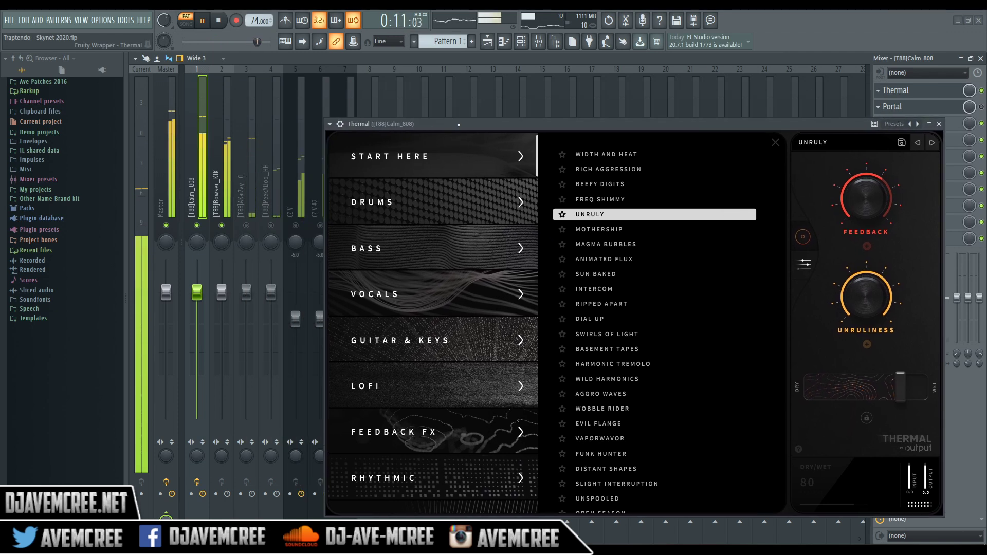
{"action": "left_click", "coordinate": [246, 225]}
{"action": "left_click", "coordinate": [271, 226]}
{"action": "left_click", "coordinate": [319, 225]}
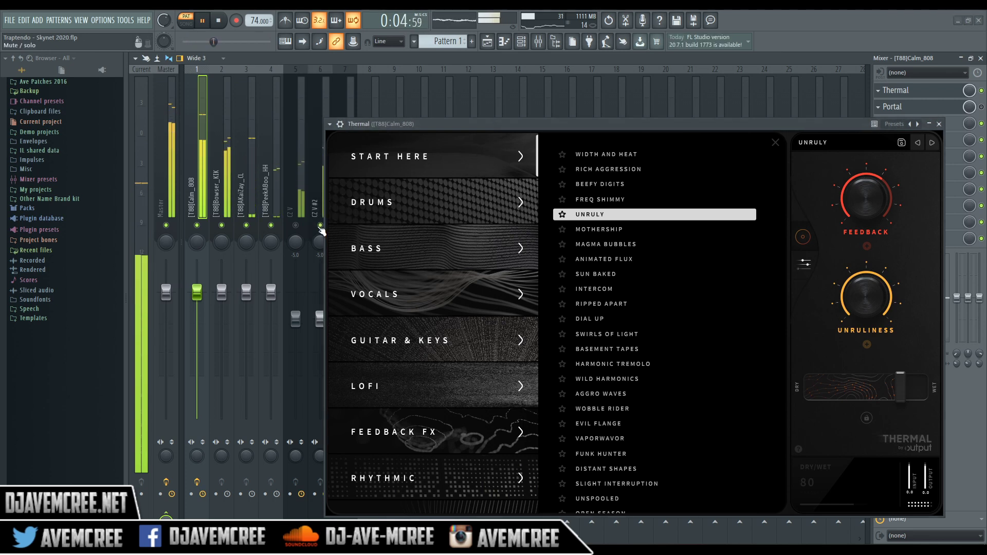
{"action": "left_click_drag", "start_coordinate": [548, 122], "coordinate": [458, 95]}
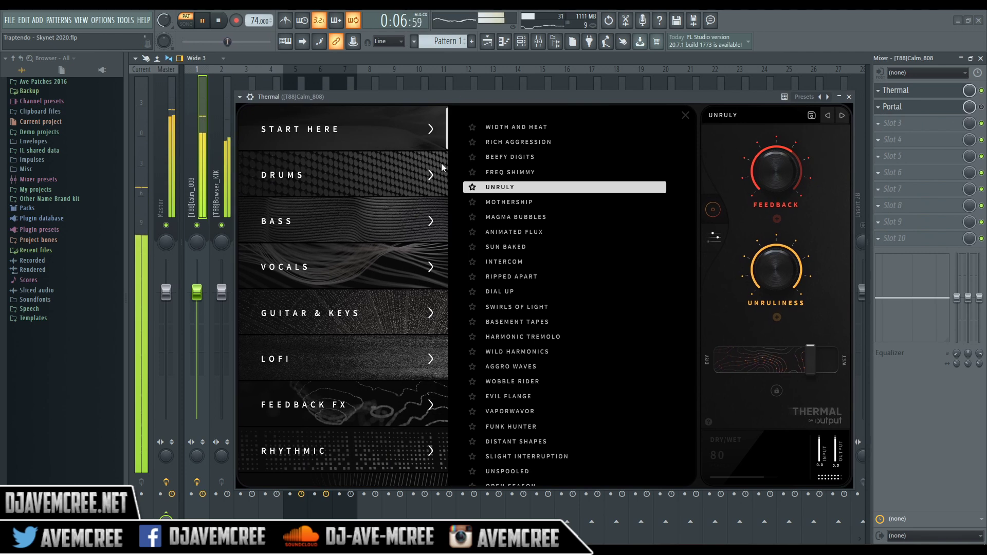
Audition the Mothership, Magma Bubbles, Animated Flux and Sun Baked presets on the 808 during playback.
{"action": "left_click", "coordinate": [517, 203]}
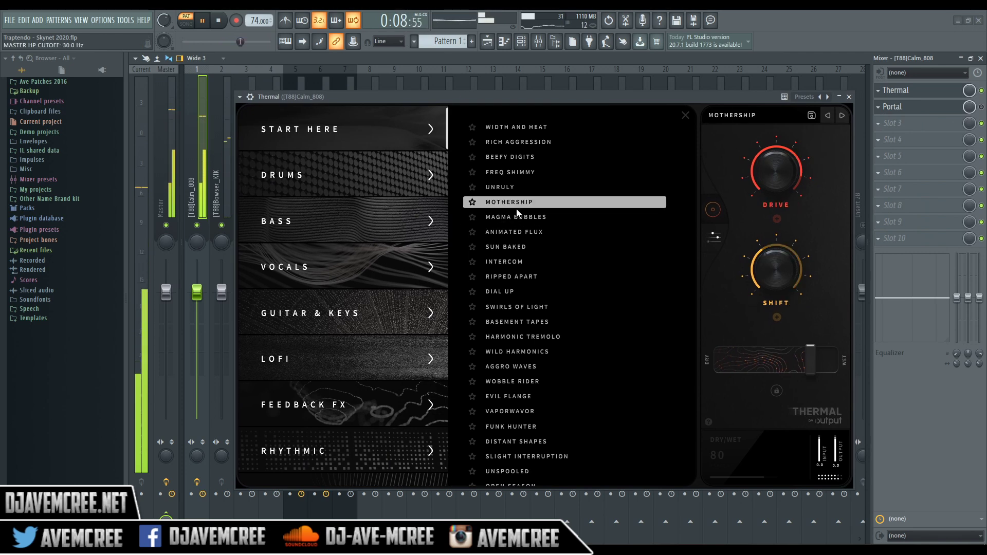
{"action": "left_click", "coordinate": [842, 116]}
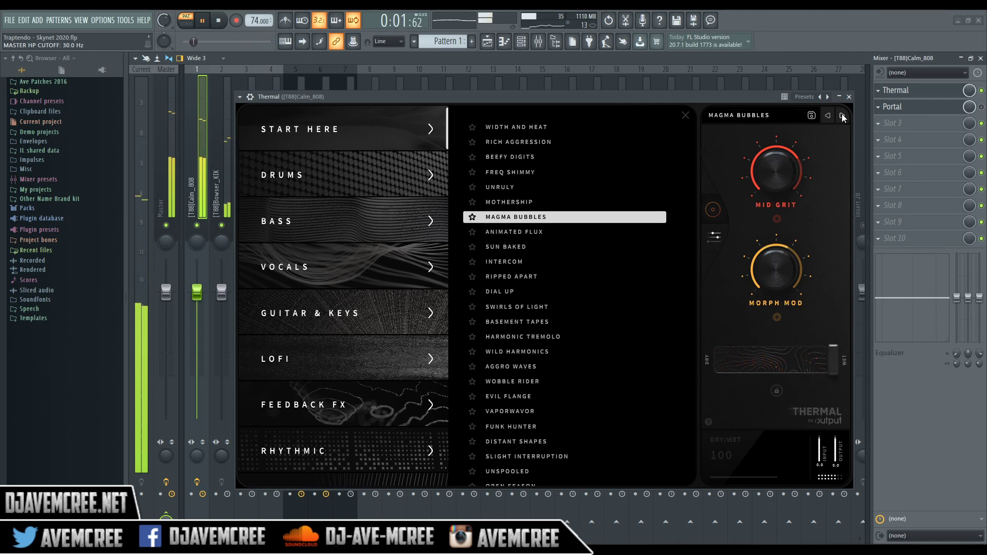
{"action": "left_click", "coordinate": [842, 116]}
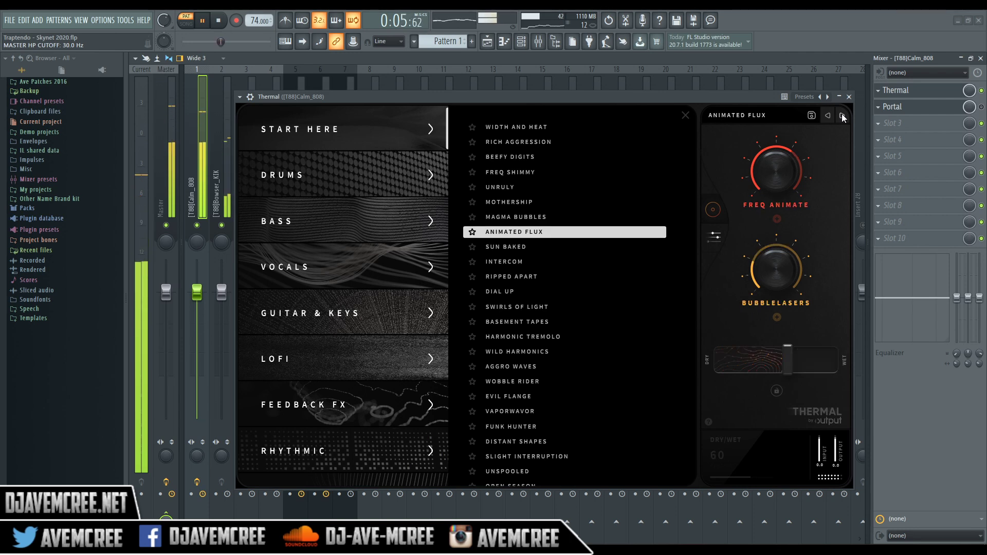
{"action": "left_click", "coordinate": [843, 116]}
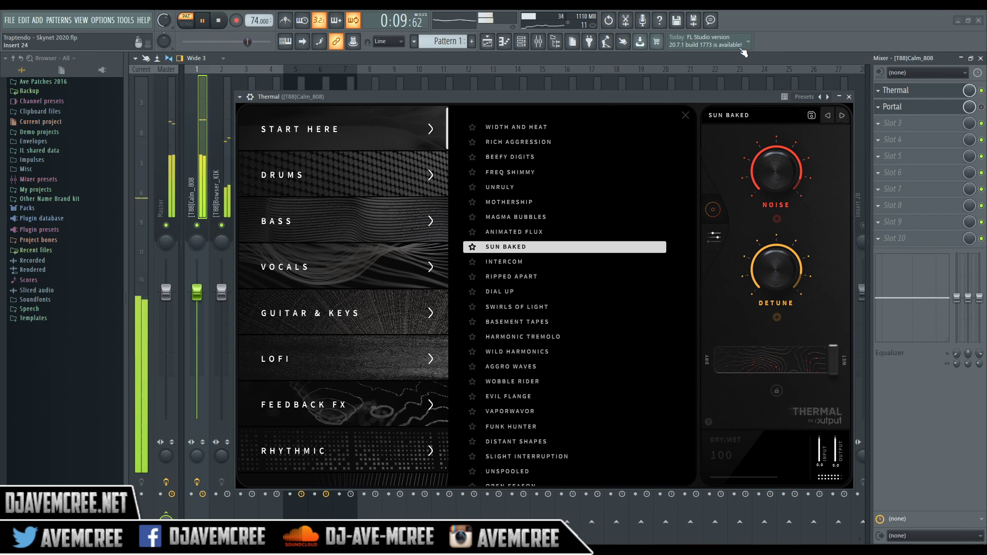
Audition the Intercom, Ripped Apart, Dial Up, Swirls of Light and Basement Tapes presets on the 808.
{"action": "left_click_drag", "start_coordinate": [635, 103], "coordinate": [597, 101]}
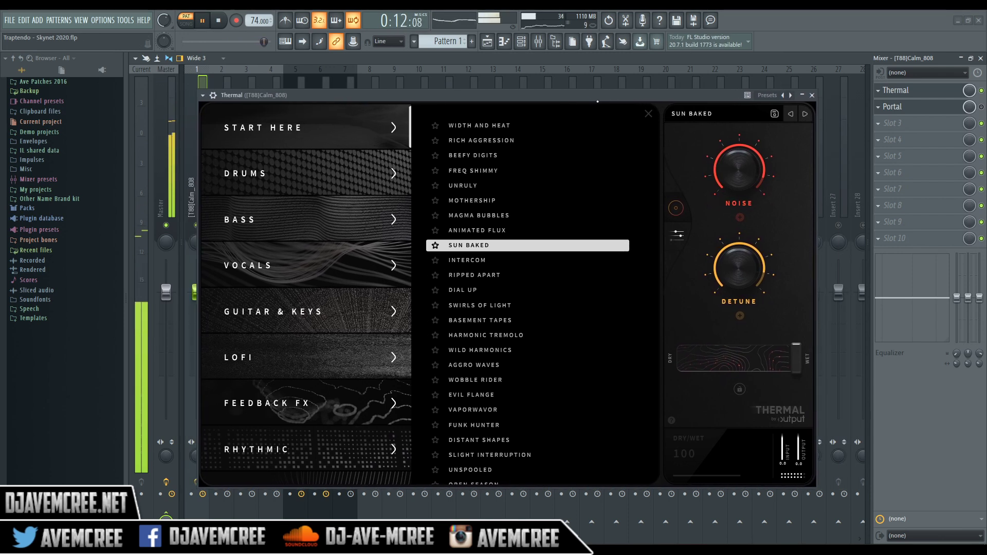
{"action": "left_click", "coordinate": [802, 116]}
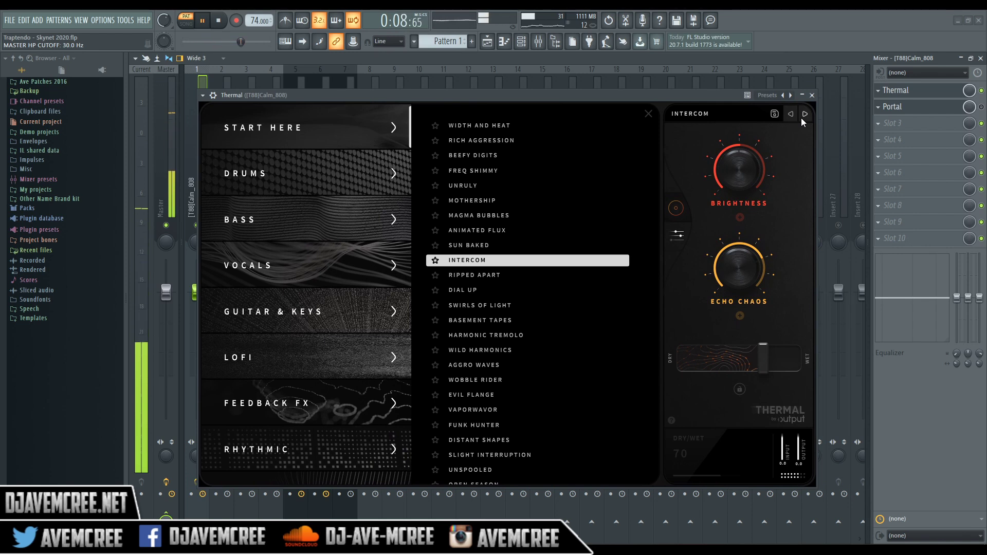
{"action": "left_click", "coordinate": [800, 119]}
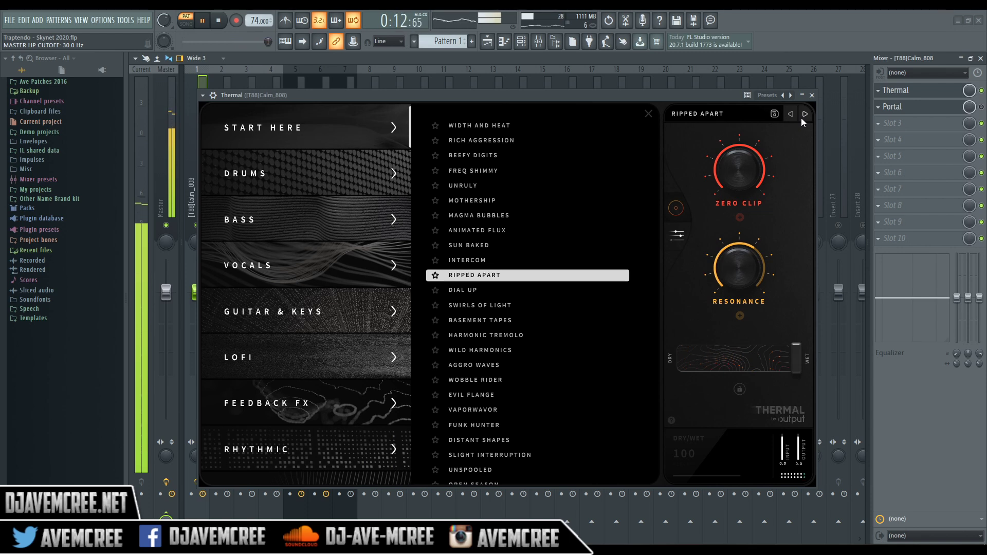
{"action": "left_click", "coordinate": [800, 118]}
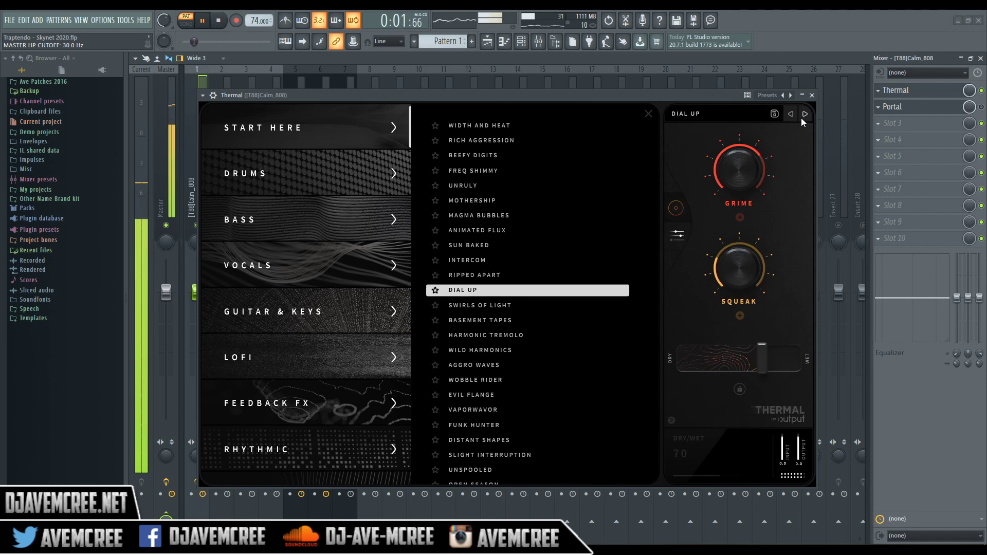
{"action": "left_click", "coordinate": [801, 118]}
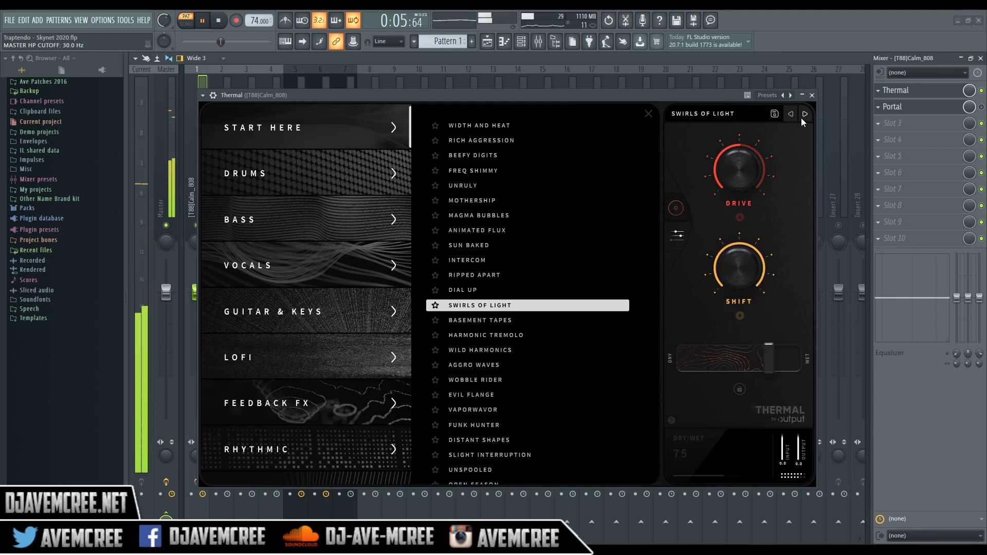
{"action": "left_click", "coordinate": [801, 118]}
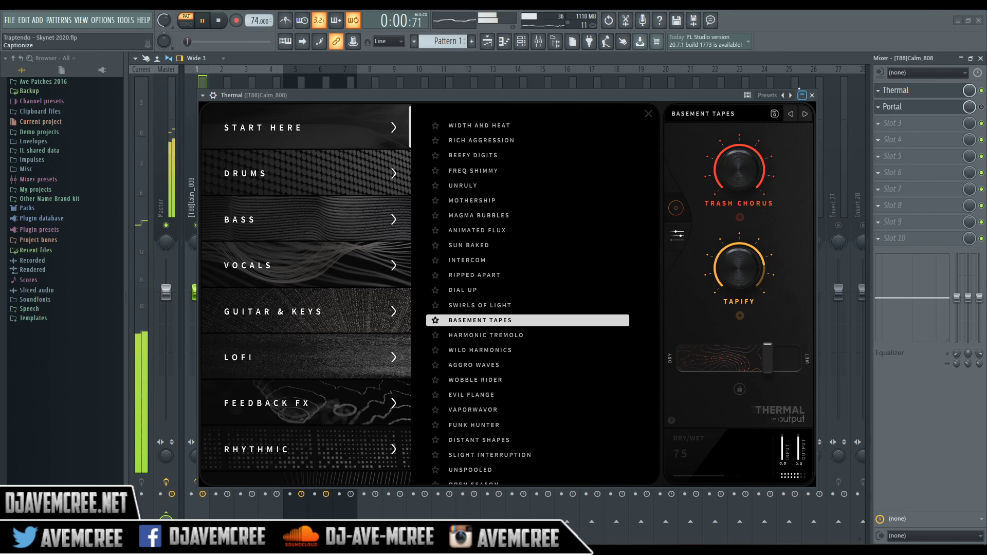
Stop playback, move the Thermal window over the mixer tracks and open its advanced controls.
{"action": "key", "text": "space"}
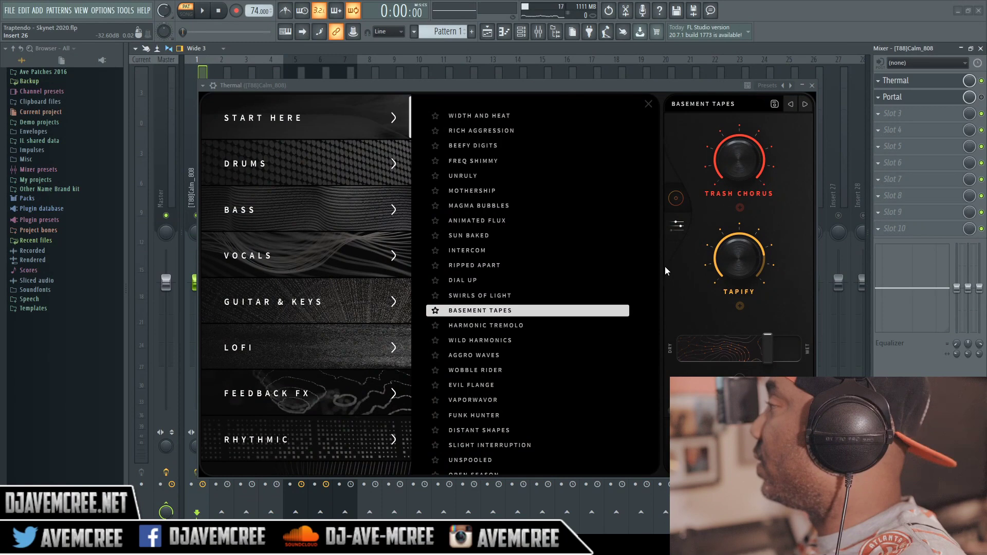
{"action": "left_click_drag", "start_coordinate": [360, 85], "coordinate": [295, 50]}
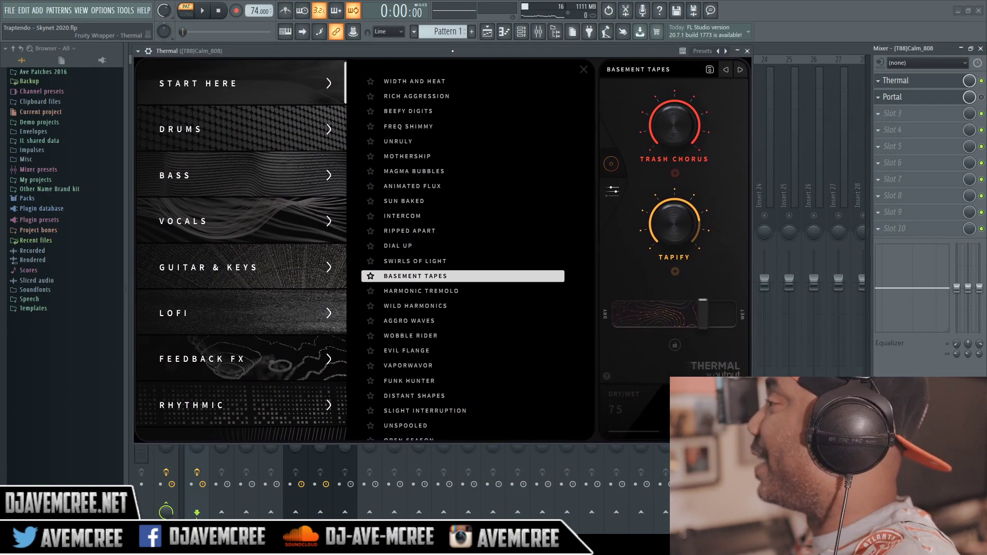
{"action": "left_click", "coordinate": [614, 204]}
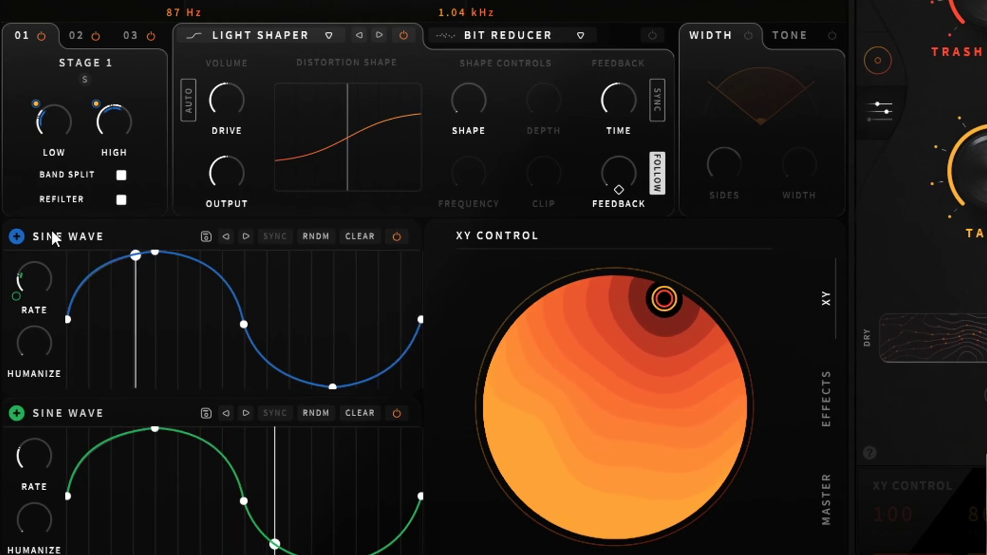
Assign the first modulator to Stage 1's Shape control with a modulation depth of +68.
{"action": "left_click_drag", "start_coordinate": [18, 238], "coordinate": [475, 107]}
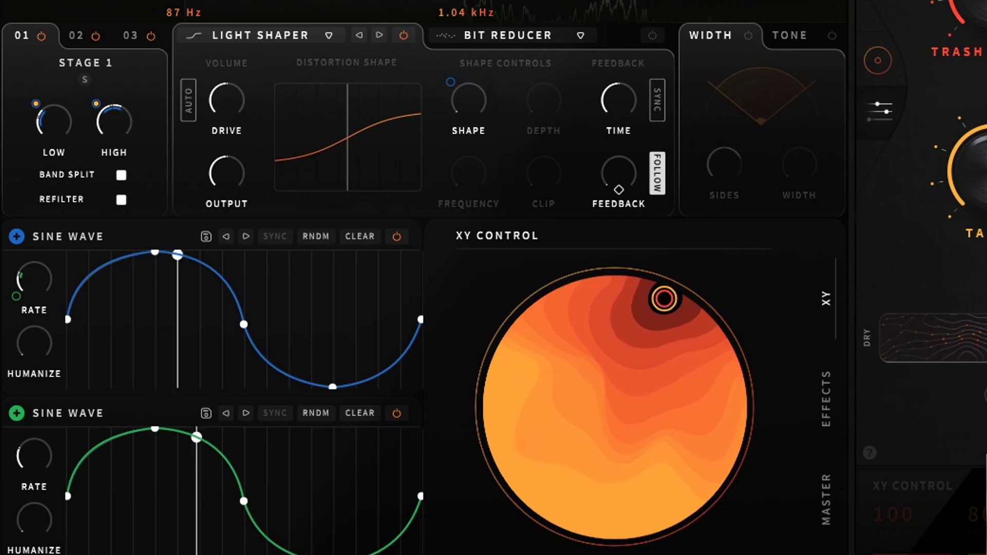
{"action": "left_click_drag", "start_coordinate": [450, 81], "coordinate": [445, 12]}
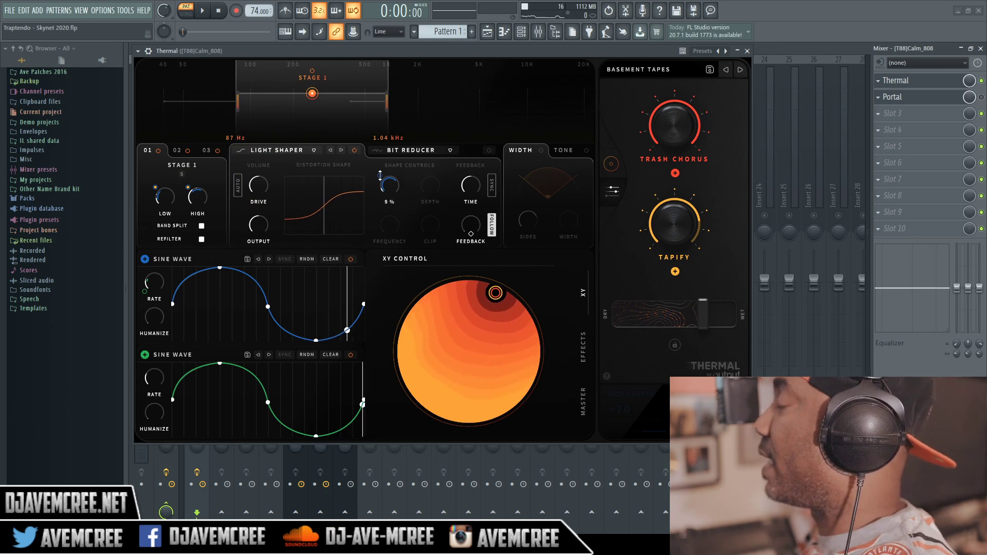
{"action": "left_click_drag", "start_coordinate": [377, 210], "coordinate": [378, 184]}
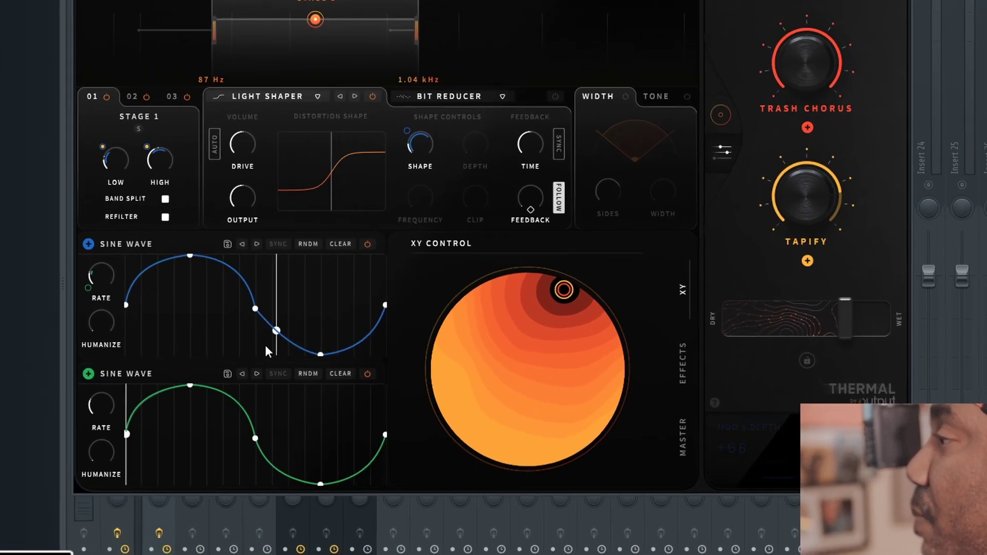
Reshape the first modulator's sine curve with an extra point, and switch its waveform to Sawtoof.
{"action": "double_click", "coordinate": [283, 342]}
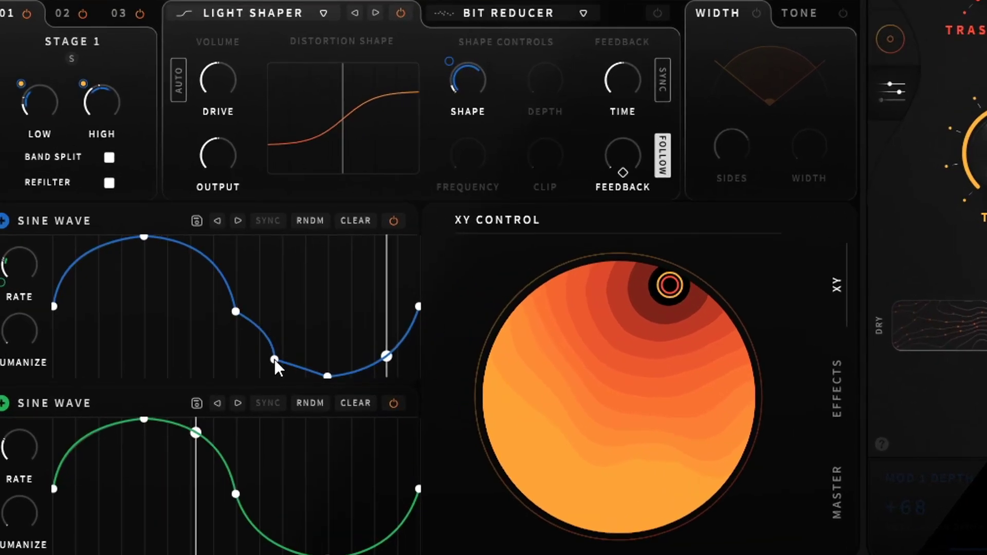
{"action": "left_click_drag", "start_coordinate": [232, 309], "coordinate": [190, 249]}
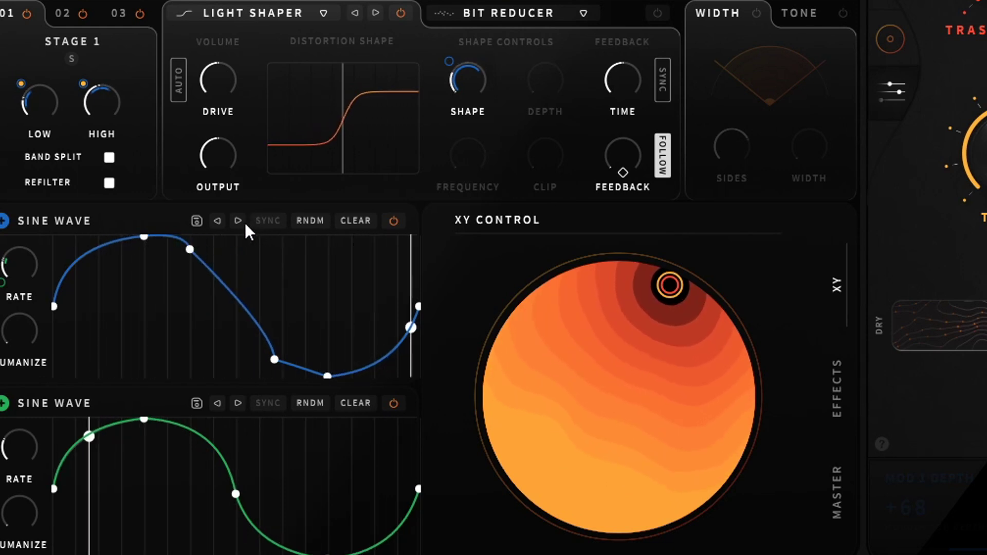
{"action": "left_click", "coordinate": [239, 223]}
{"action": "left_click", "coordinate": [238, 221]}
{"action": "left_click", "coordinate": [238, 221]}
{"action": "left_click", "coordinate": [238, 221]}
{"action": "left_click", "coordinate": [238, 221]}
{"action": "left_click", "coordinate": [238, 221]}
{"action": "left_click", "coordinate": [238, 221]}
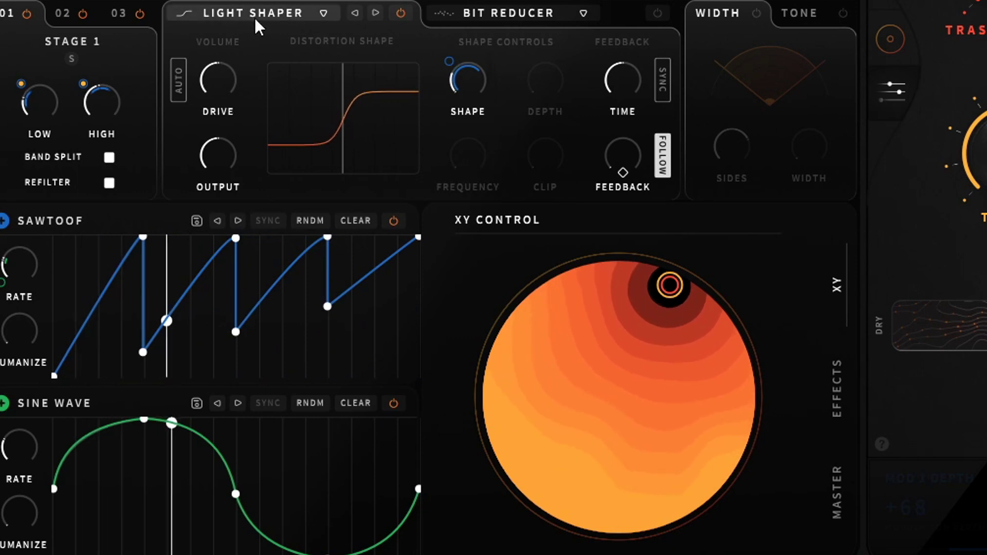
Set Stage 1's distortion type to Sine Drive and replace its Bit Reducer with an enabled Reverb effect.
{"action": "left_click", "coordinate": [297, 11]}
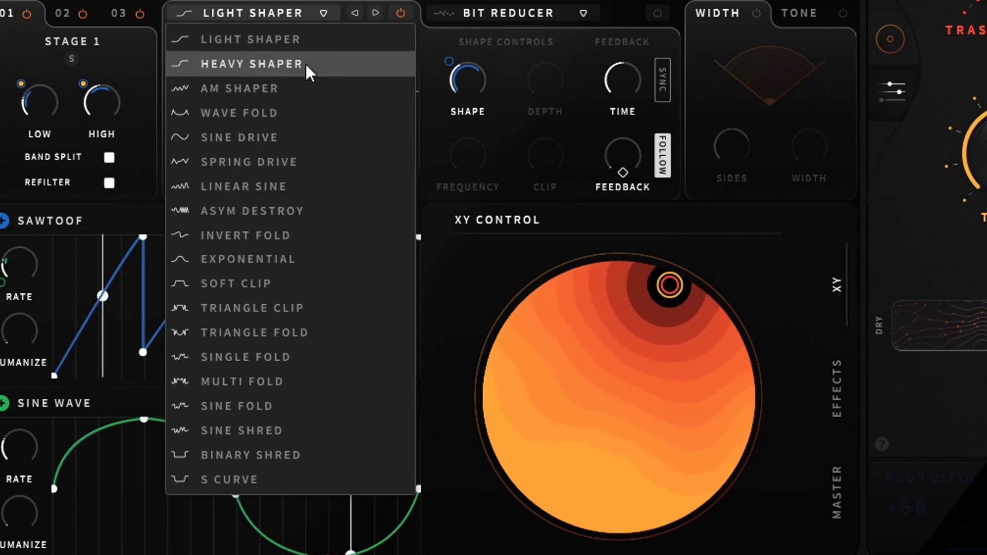
{"action": "left_click", "coordinate": [314, 143]}
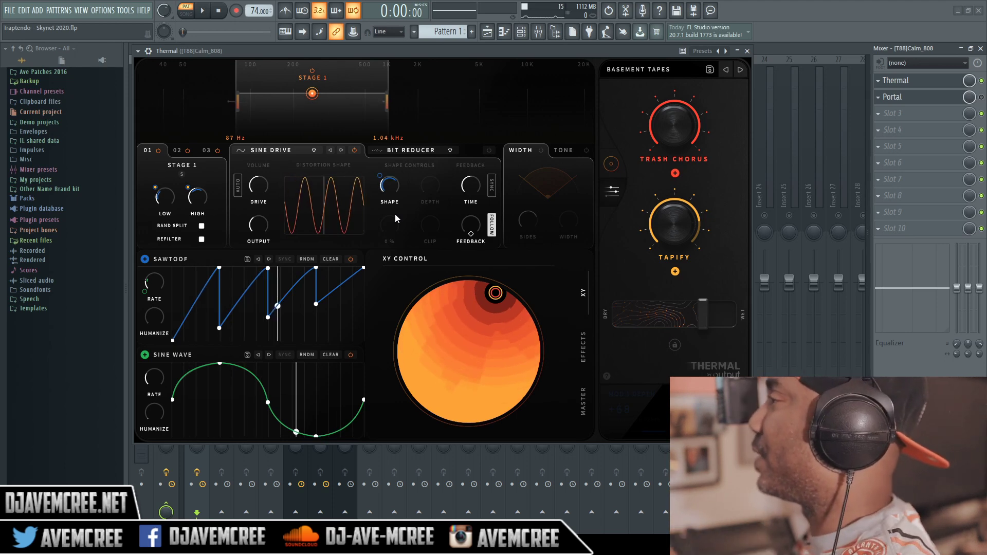
{"action": "left_click", "coordinate": [372, 151]}
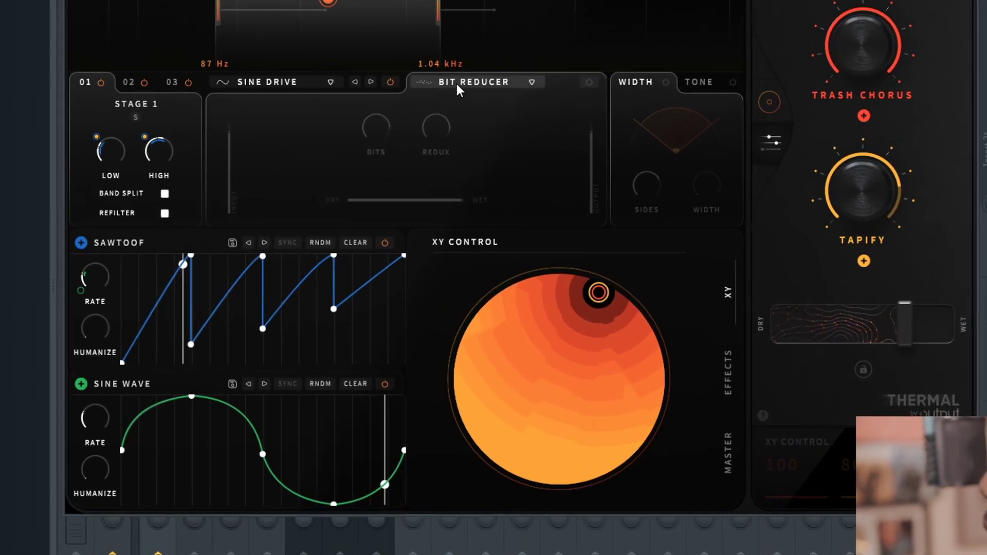
{"action": "left_click", "coordinate": [416, 129]}
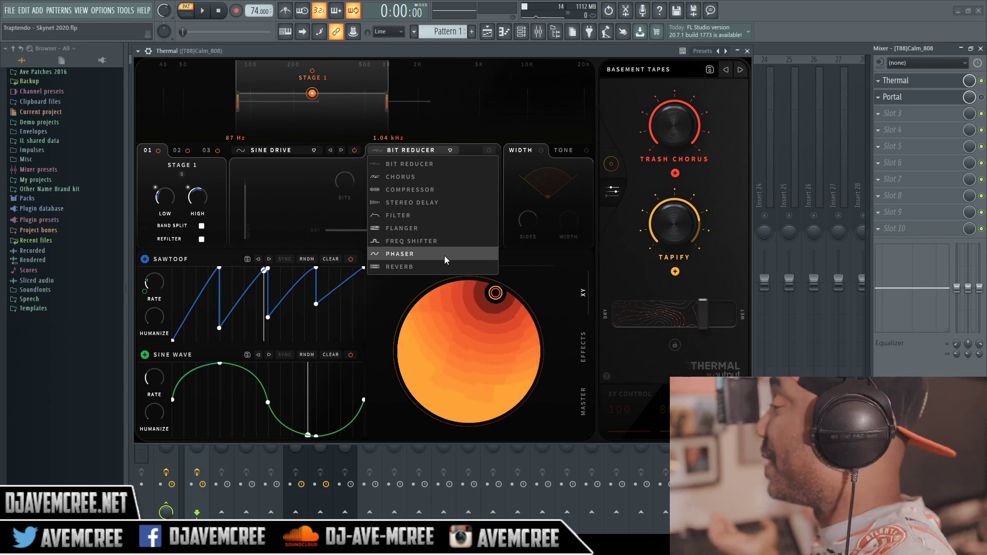
{"action": "left_click", "coordinate": [442, 266]}
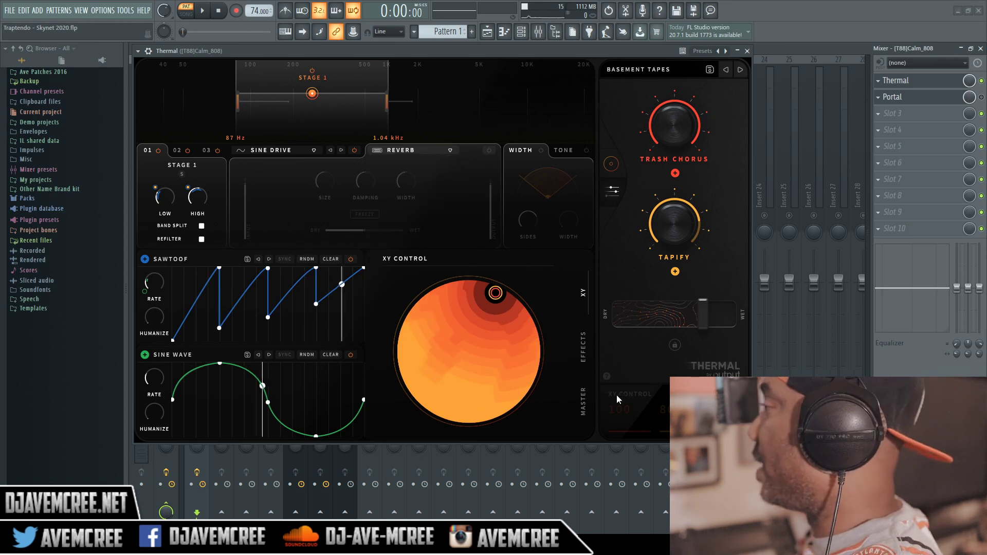
{"action": "left_click", "coordinate": [584, 359]}
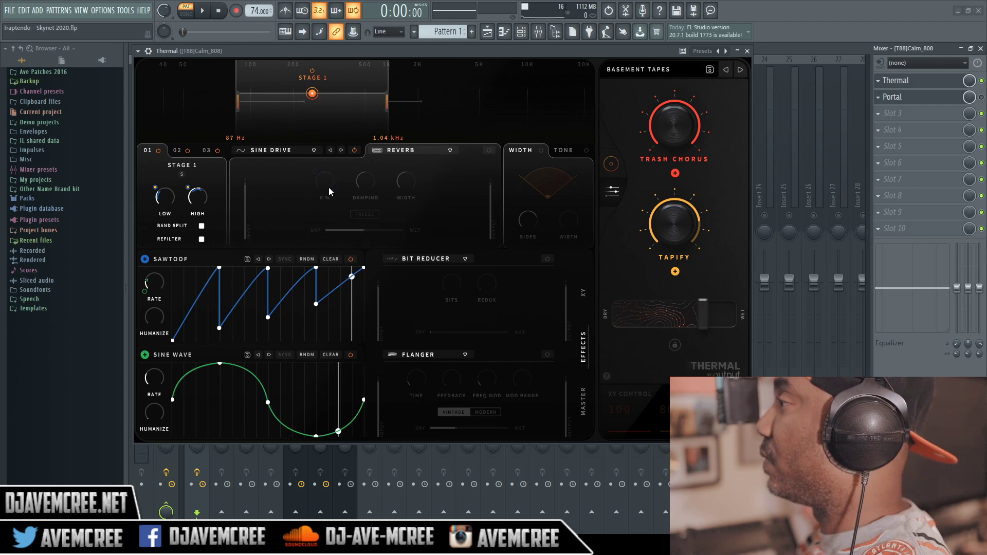
{"action": "left_click", "coordinate": [489, 150]}
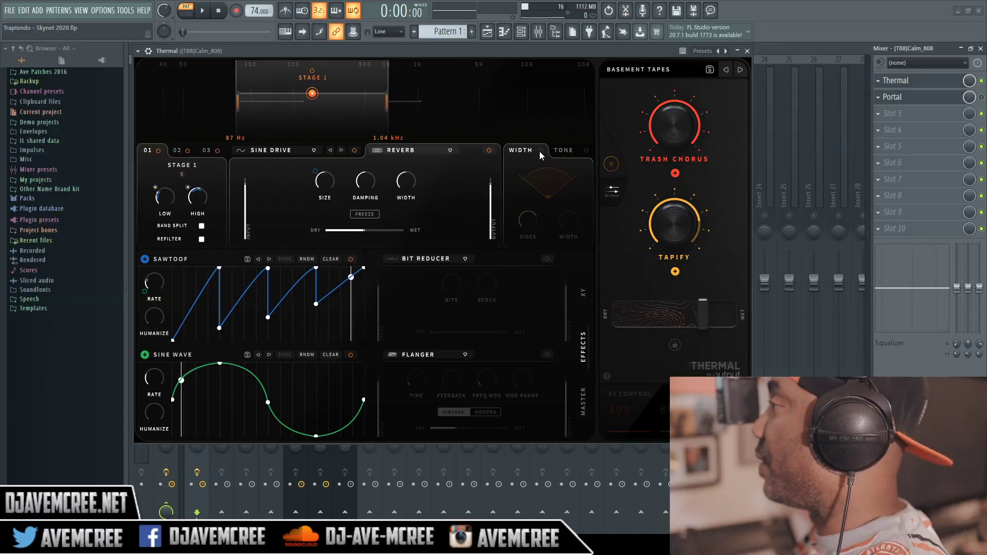
Enable Stage 1's Width section with Sides at 8.5 dB and switch off the stage's Reverb.
{"action": "left_click", "coordinate": [540, 151]}
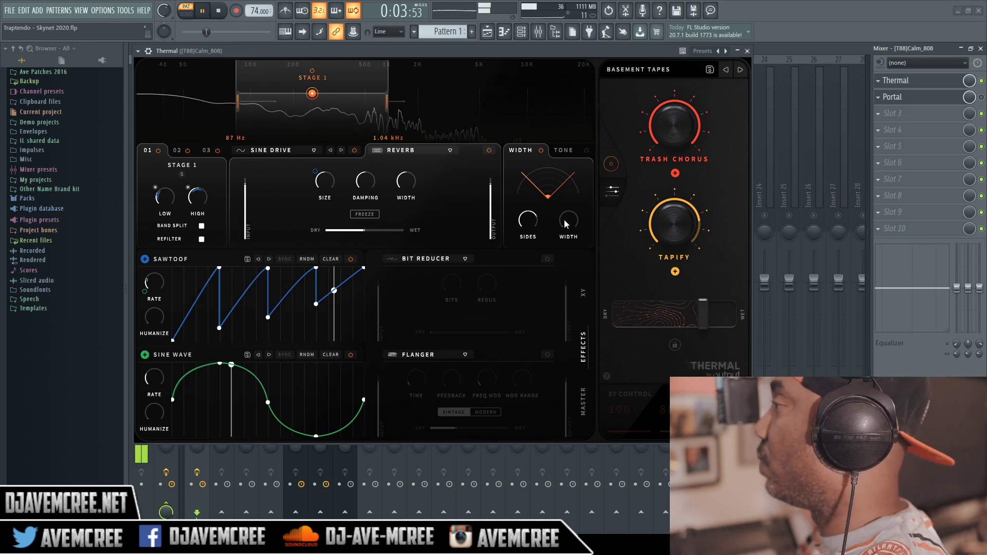
{"action": "mouse_move", "coordinate": [558, 221]}
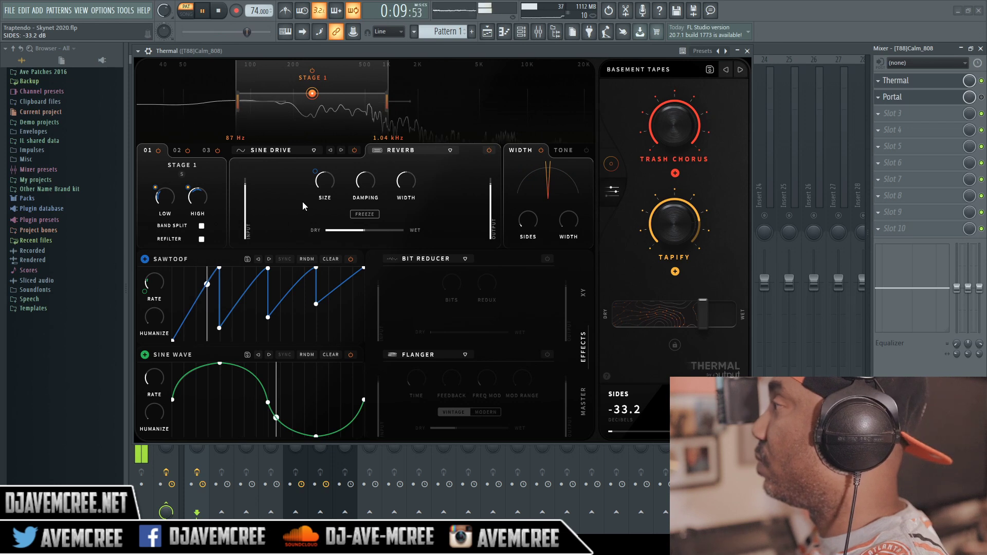
{"action": "left_click", "coordinate": [489, 150]}
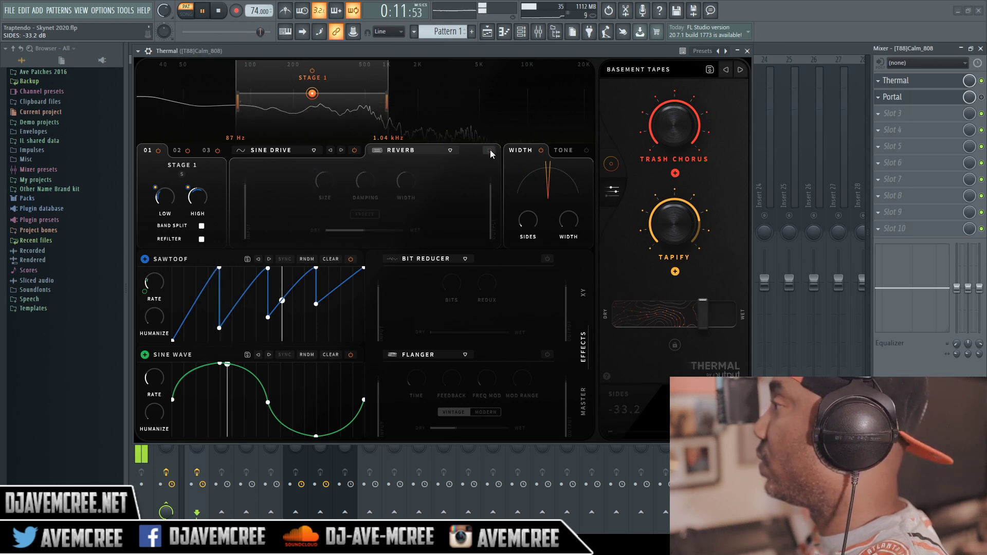
{"action": "left_click_drag", "start_coordinate": [526, 221], "coordinate": [516, 131]}
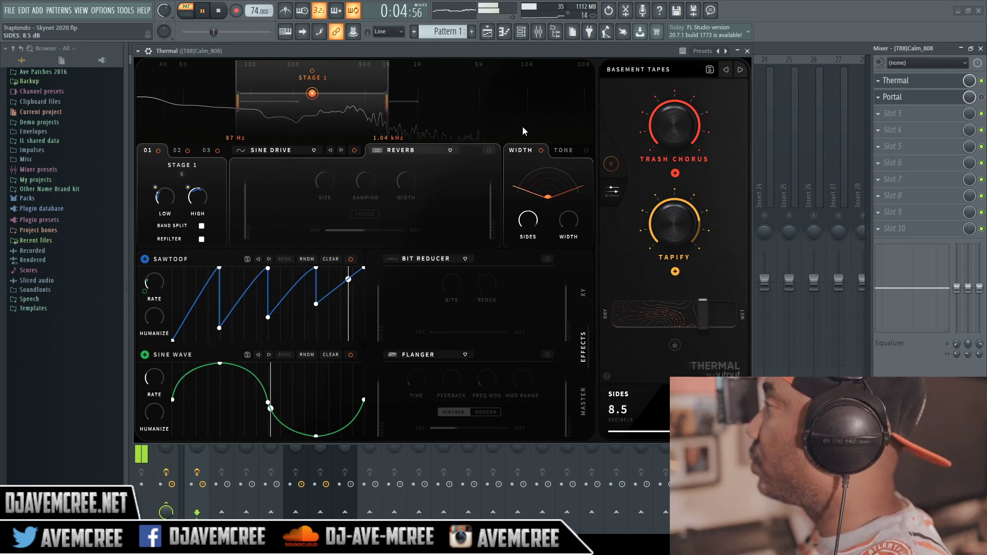
Audition the Harmonic Tremolo preset and unmute the CZ V #2 mixer track, moving the Thermal window as needed.
{"action": "left_click", "coordinate": [740, 70]}
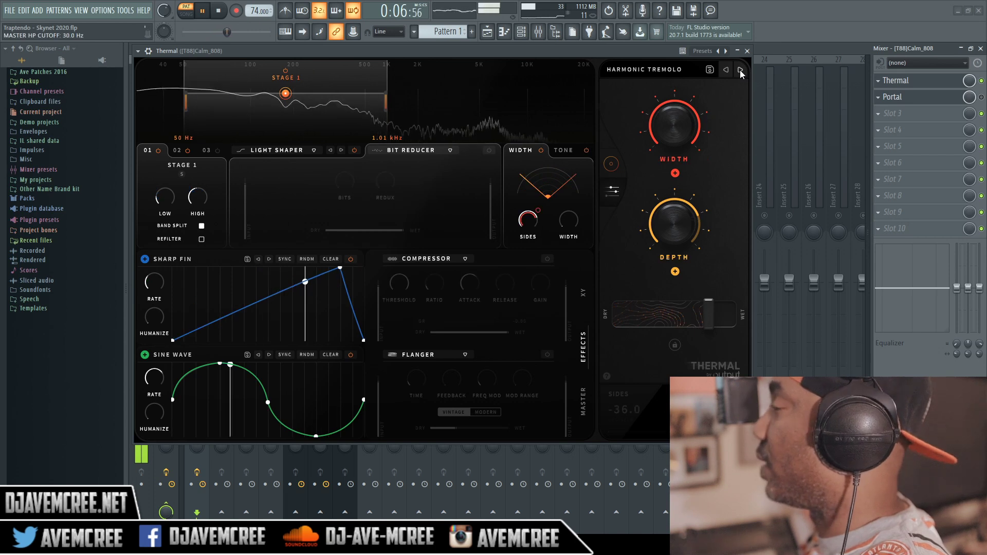
{"action": "mouse_move", "coordinate": [530, 216]}
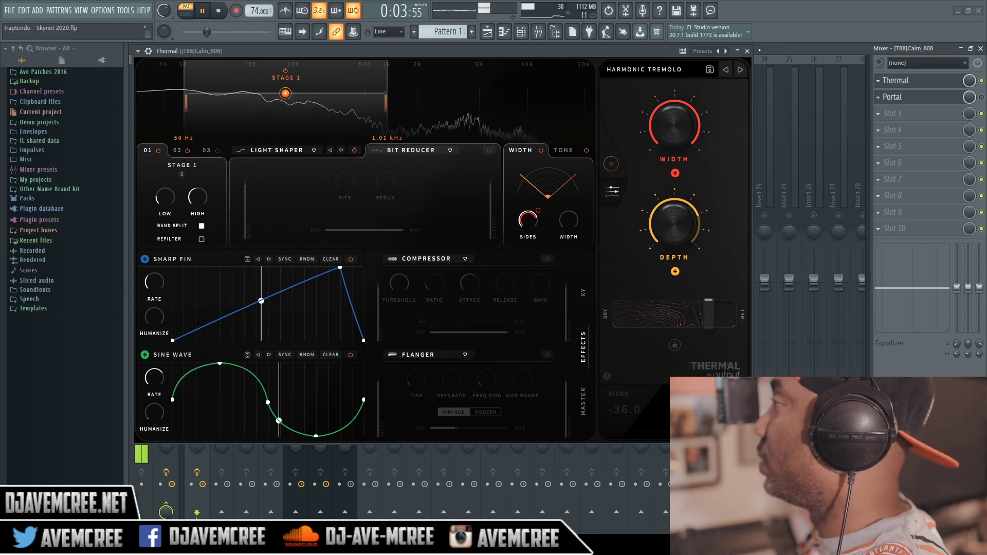
{"action": "left_click_drag", "start_coordinate": [642, 50], "coordinate": [963, 94]}
{"action": "left_click", "coordinate": [320, 216]}
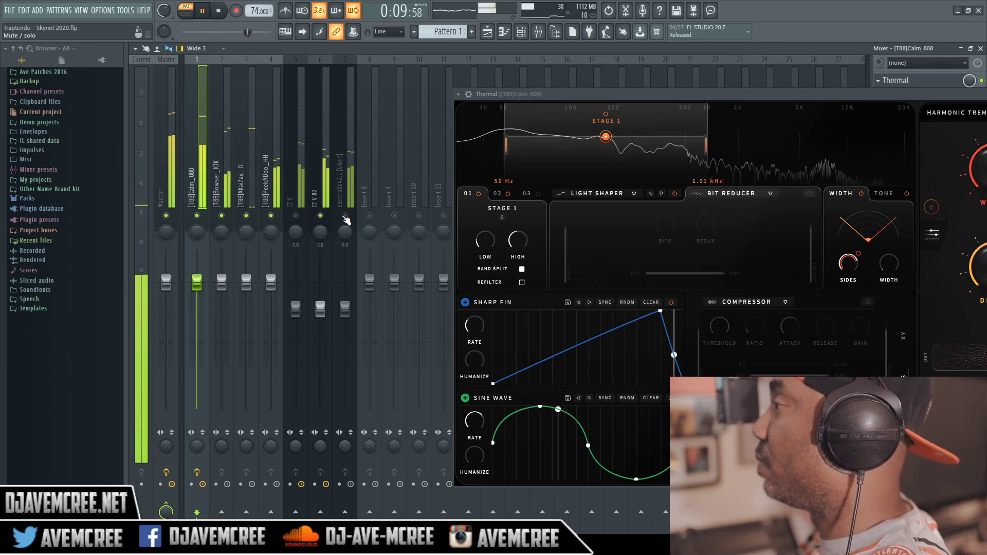
{"action": "left_click_drag", "start_coordinate": [661, 94], "coordinate": [355, 89]}
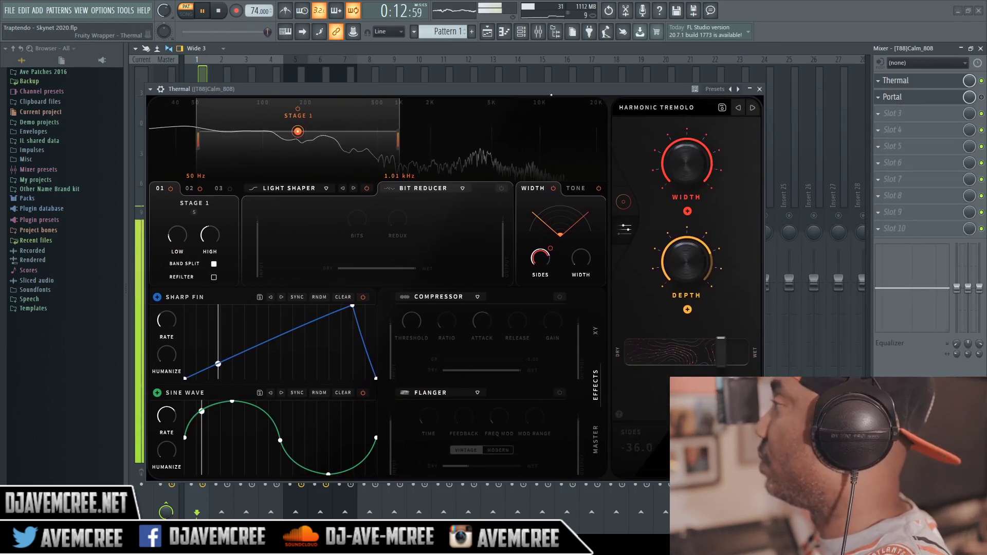
Audition the Wild Harmonics, Aggro Waves, Wobble Rider and Evil Flange presets on the 808 during playback.
{"action": "left_click", "coordinate": [753, 108]}
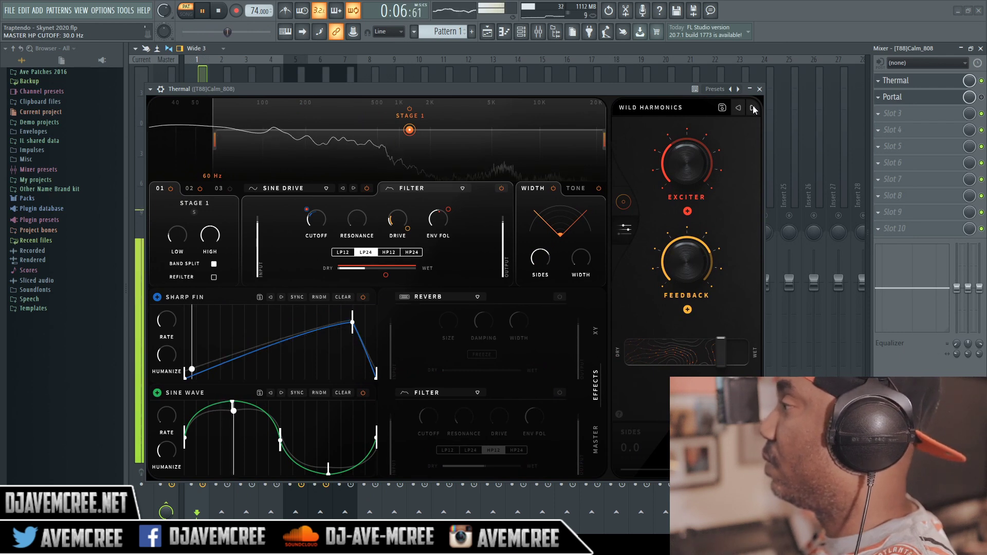
{"action": "left_click", "coordinate": [752, 108]}
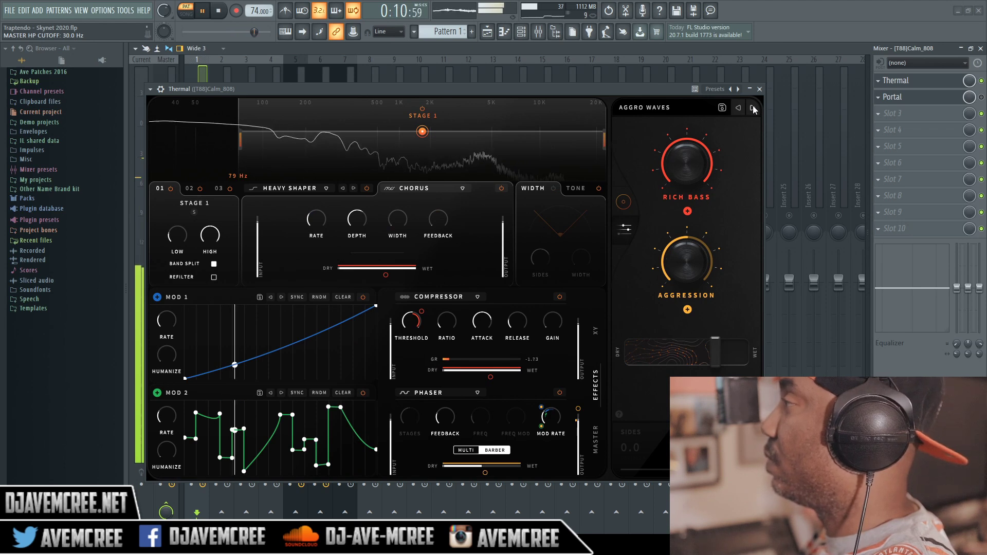
{"action": "left_click", "coordinate": [753, 108]}
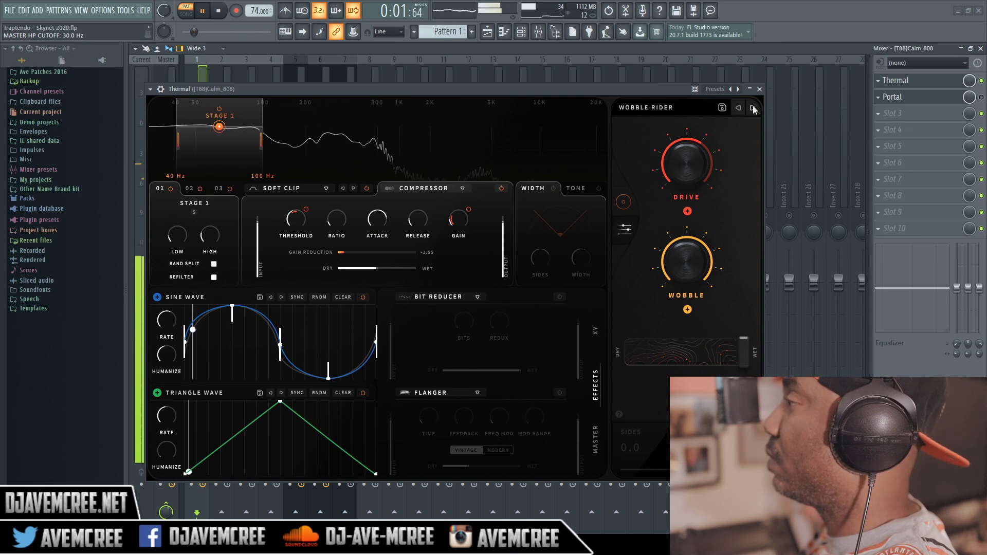
{"action": "left_click", "coordinate": [753, 108]}
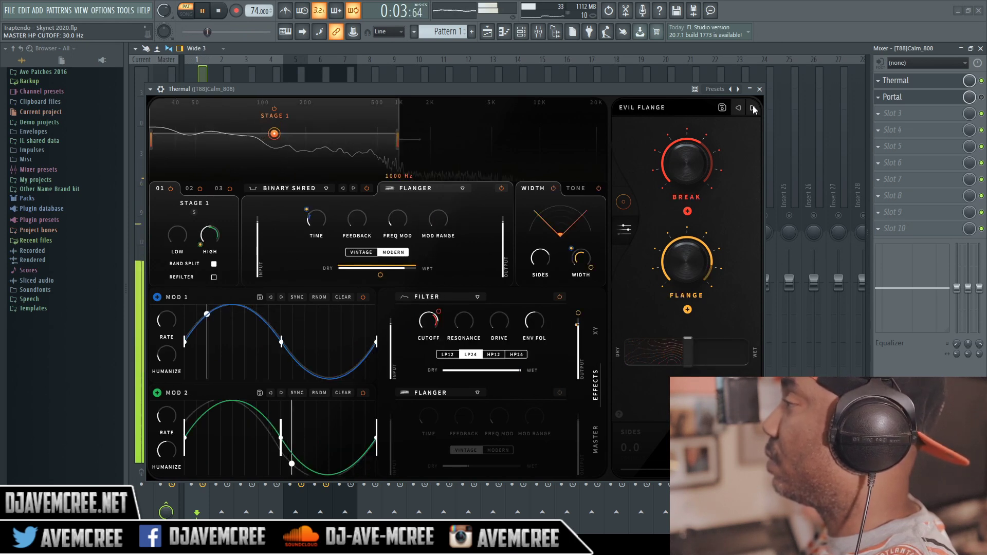